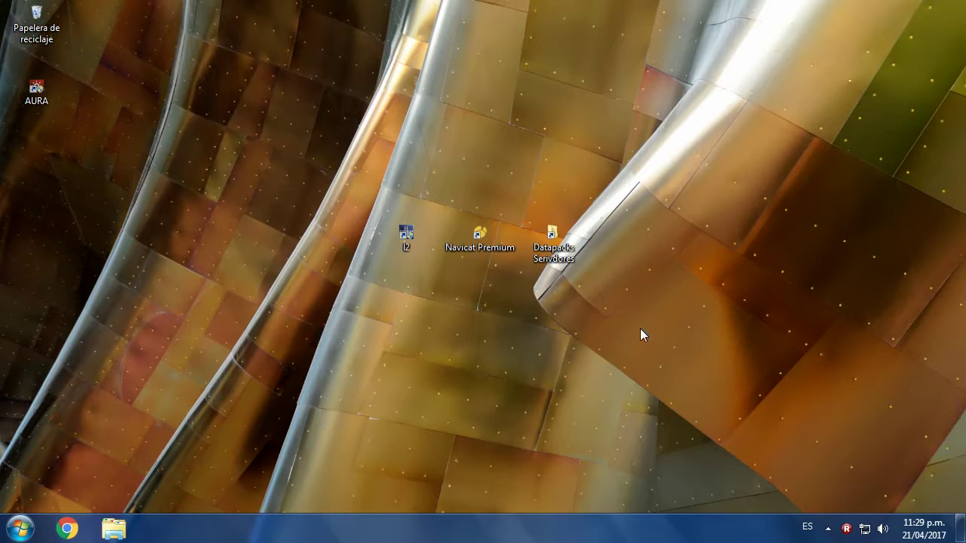
- Refresh the desktop from its right-click menu three times
right_click(415, 298)
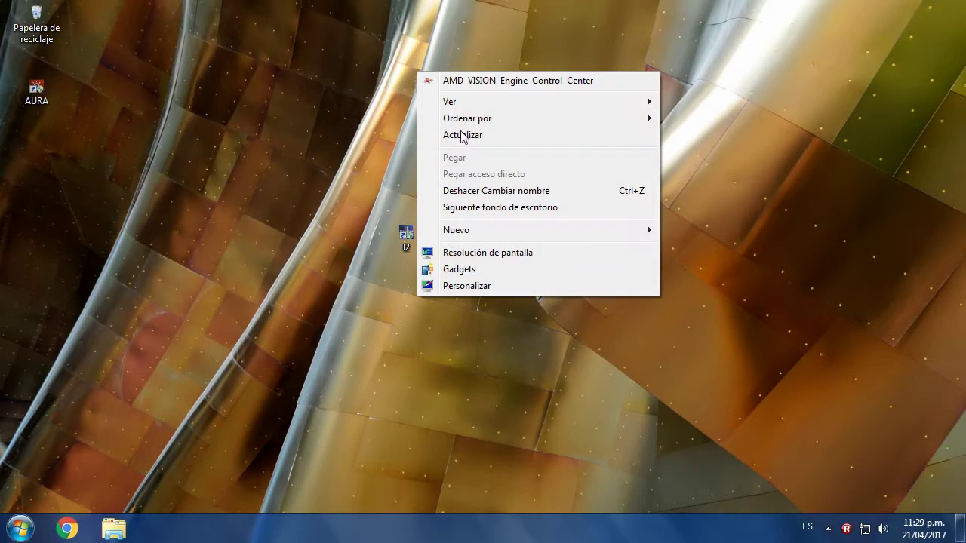
right_click(382, 105)
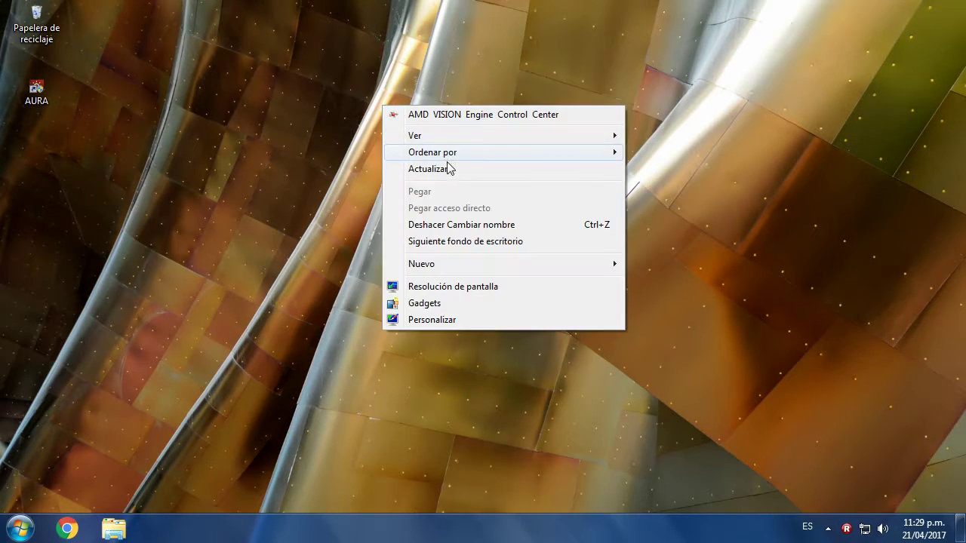
left_click(446, 165)
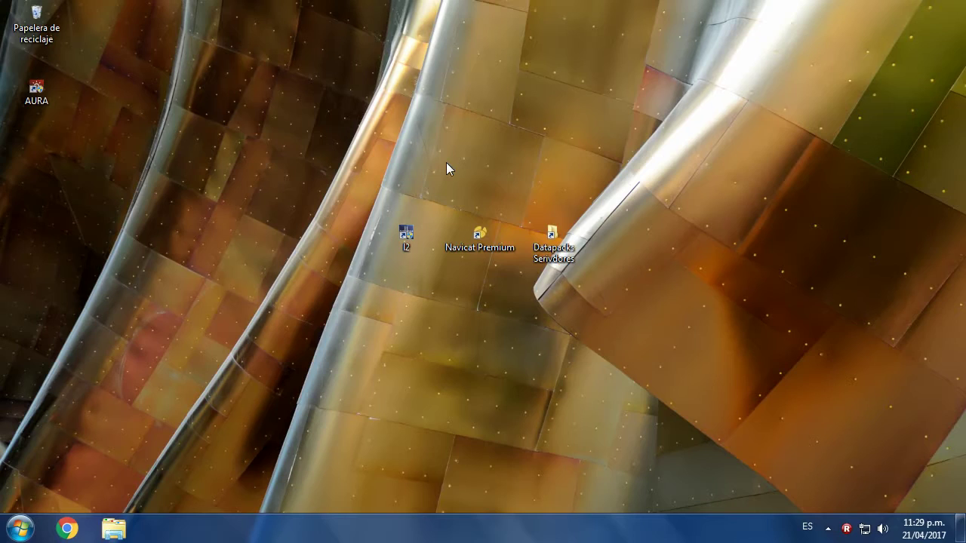
right_click(363, 137)
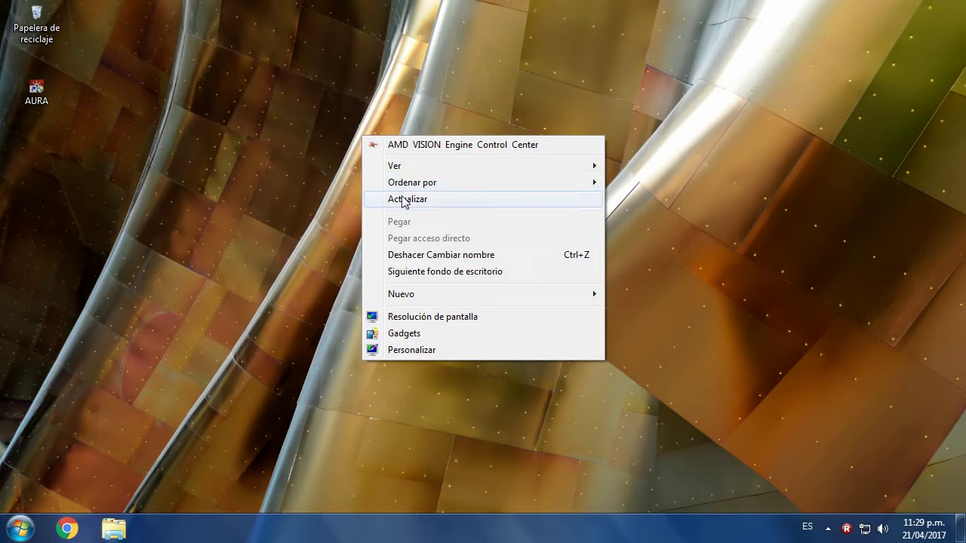
left_click(404, 200)
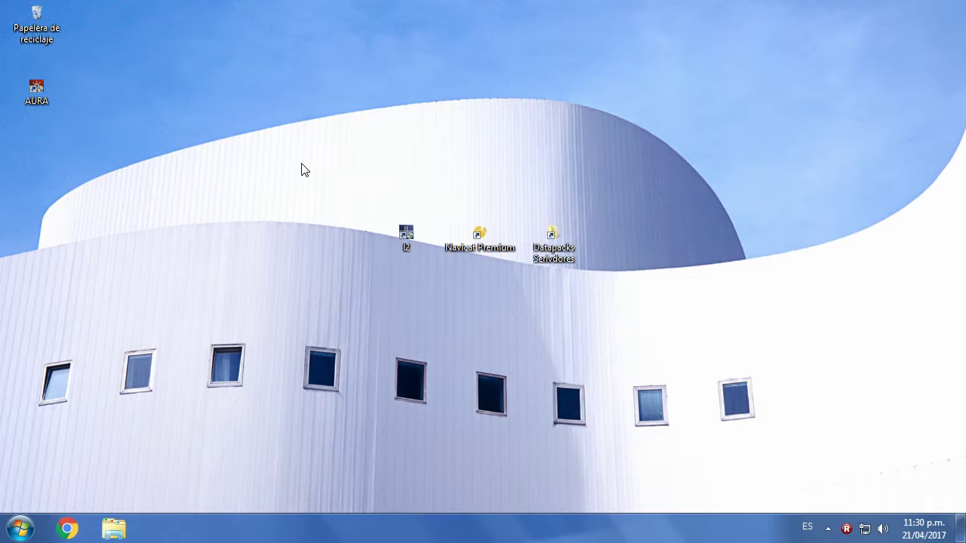
right_click(302, 168)
left_click(326, 231)
- Open the Datapacks shortcut and then the l2killer datapack folder
left_click(407, 251)
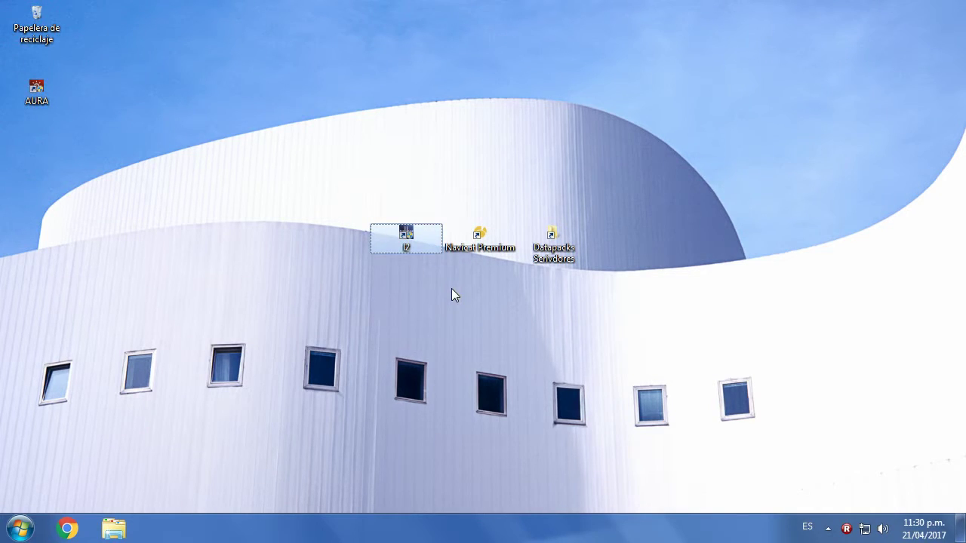
left_click(482, 250)
left_click(555, 248)
left_click(593, 323)
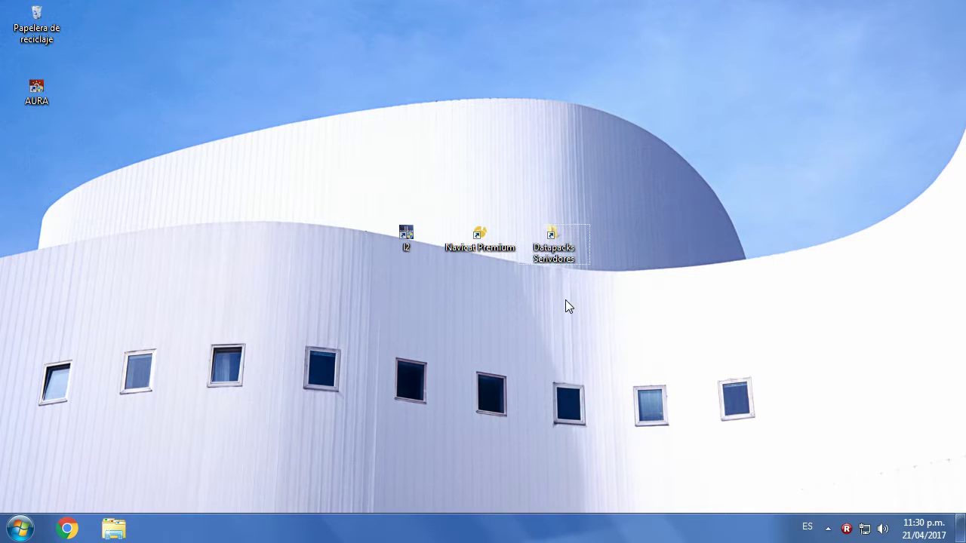
double_click(553, 241)
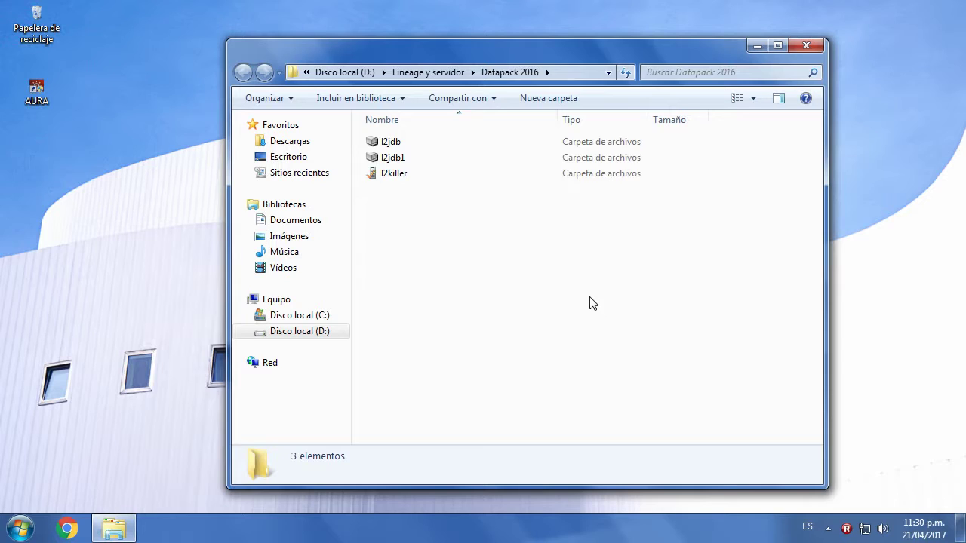
left_click_drag(424, 219, 411, 136)
left_click(425, 203)
left_click(406, 160)
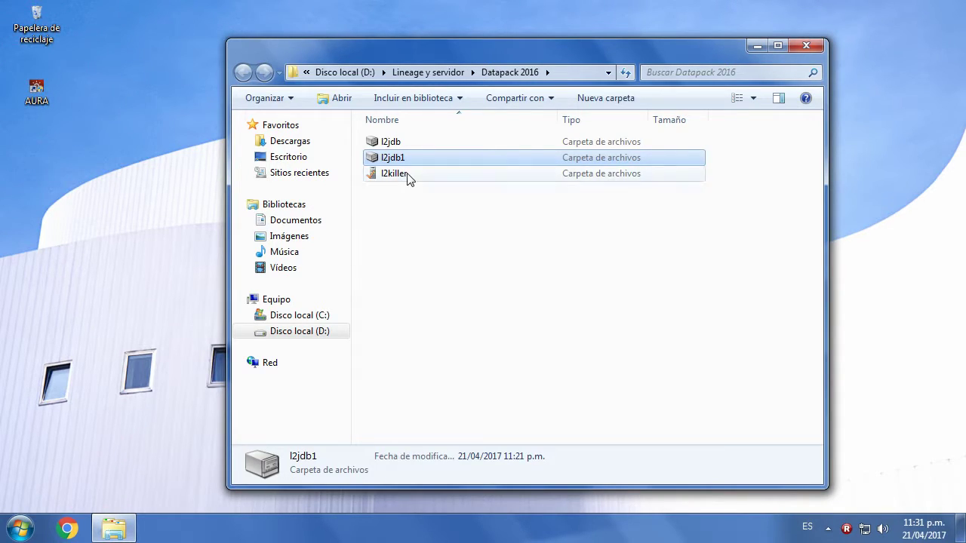
left_click(405, 179)
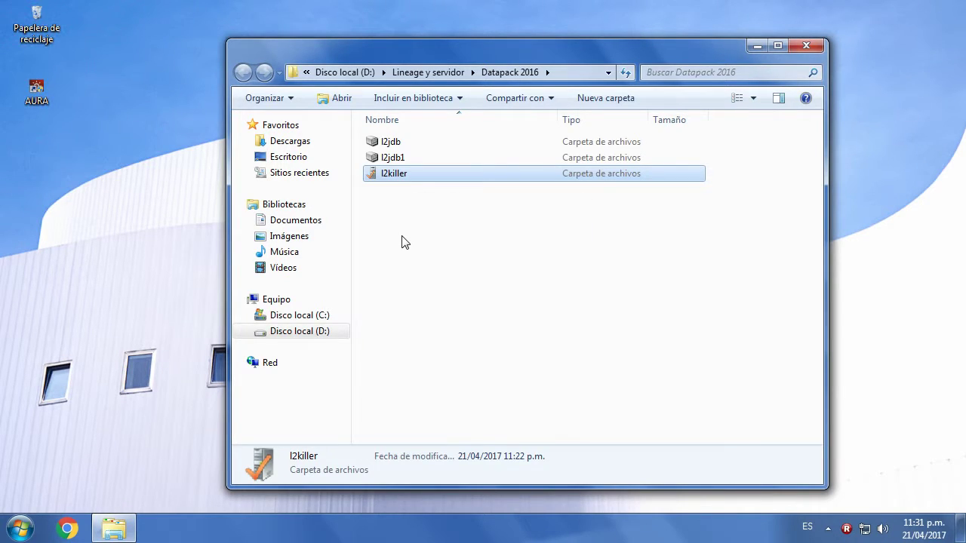
key("Return")
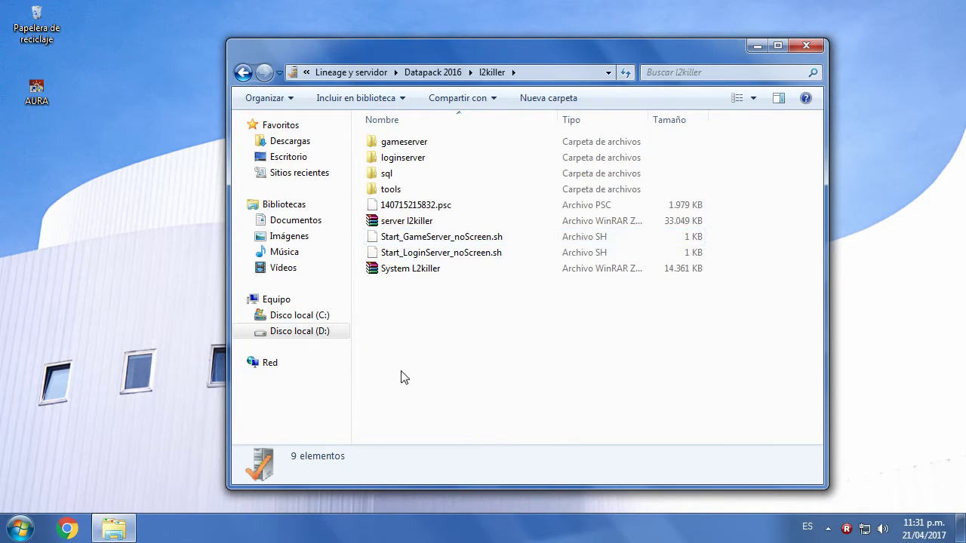
- Browse from l2killer through gameserver and data into the html folder
left_click_drag(326, 61, 338, 49)
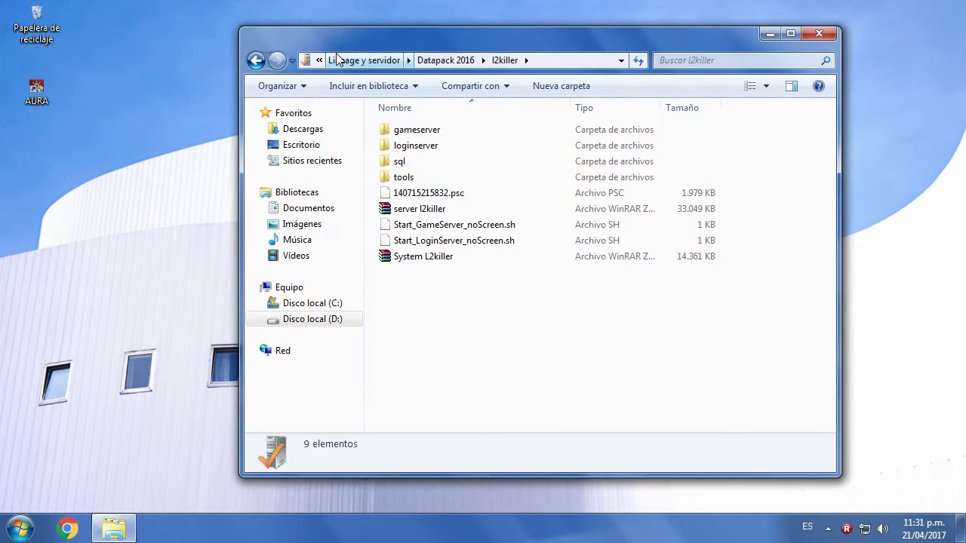
key("BackSpace")
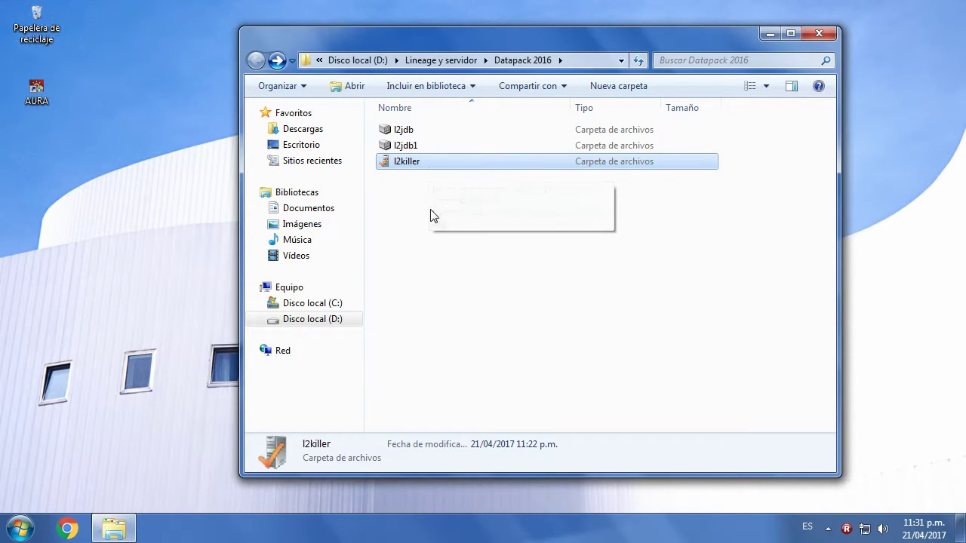
left_click(408, 230)
double_click(398, 163)
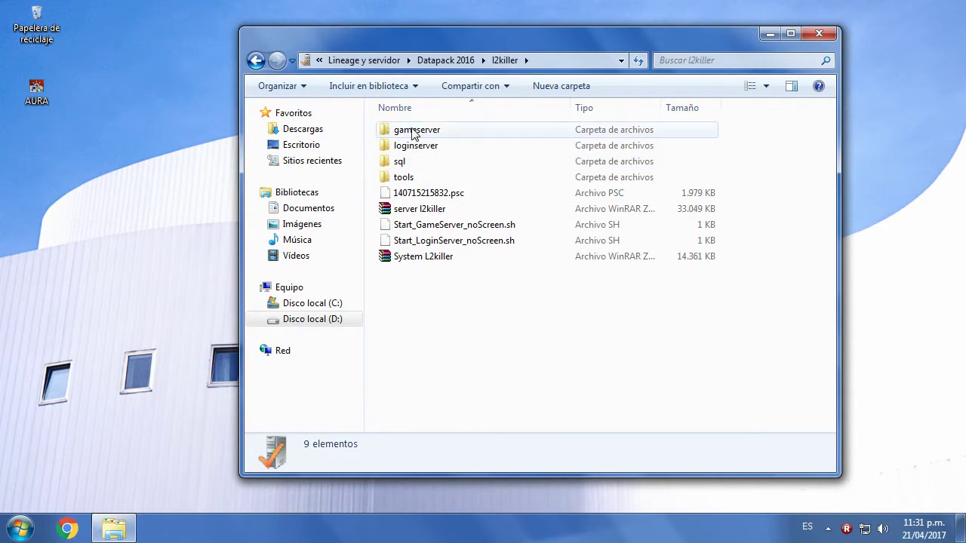
double_click(430, 133)
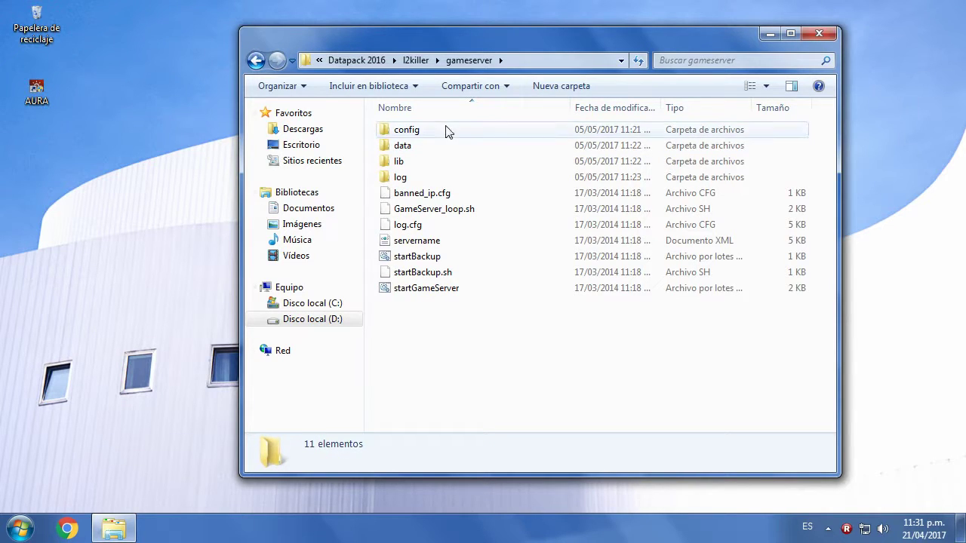
double_click(404, 147)
double_click(408, 209)
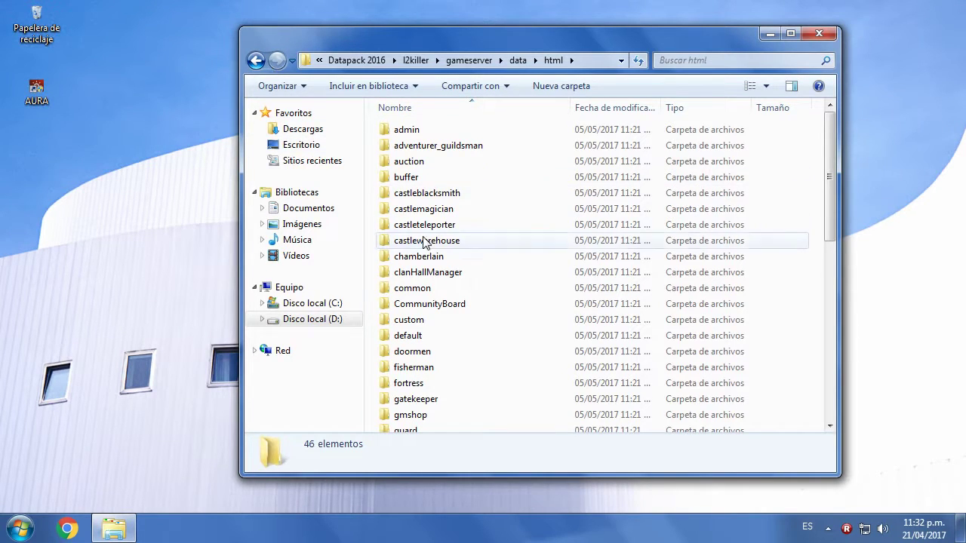
- Enter the merchant folder and open file 452417 with Bloc de notas
left_click(388, 240)
scroll(430, 290, "down", 3)
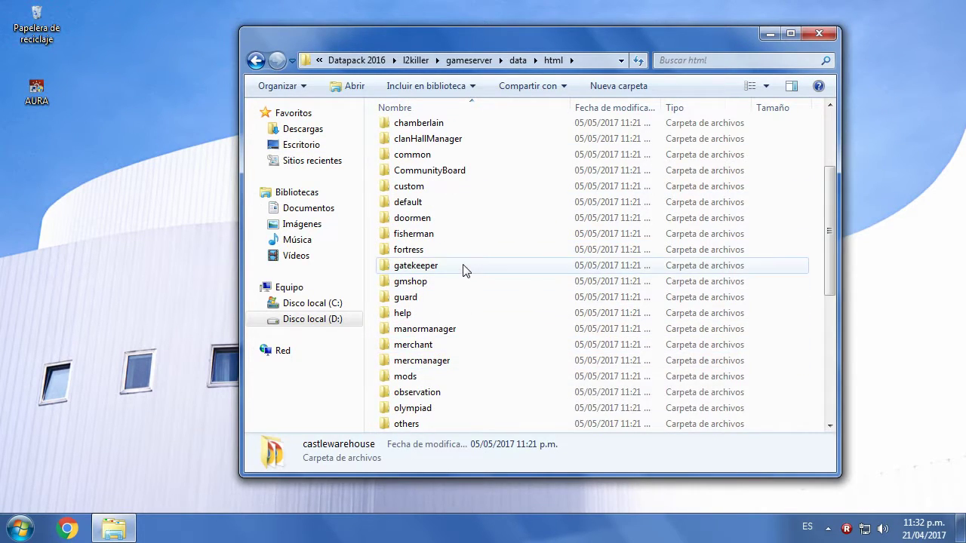
double_click(411, 345)
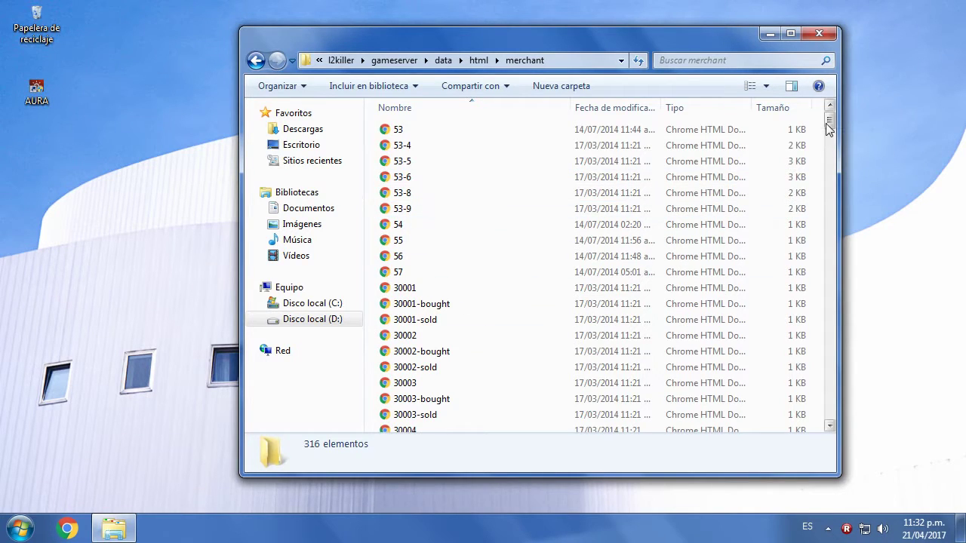
left_click_drag(829, 125, 821, 428)
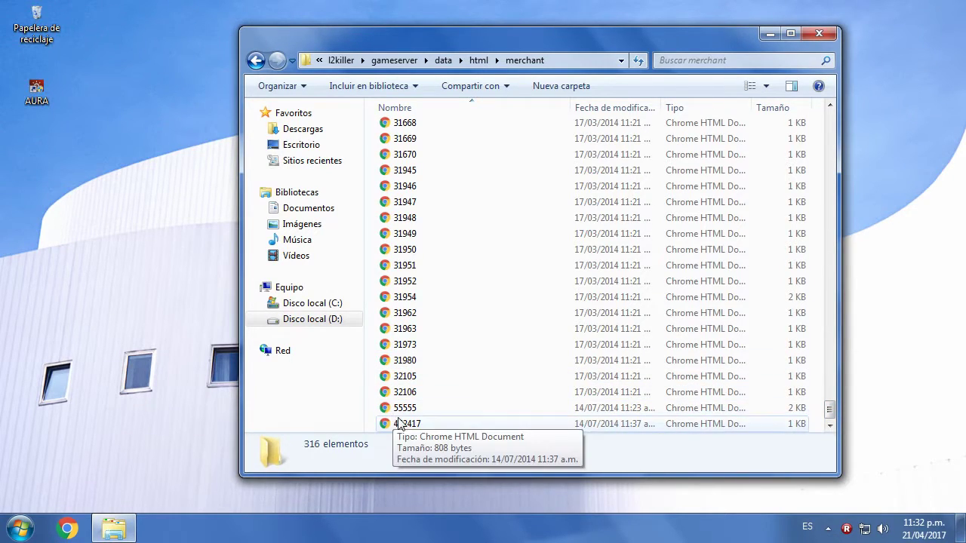
right_click(396, 423)
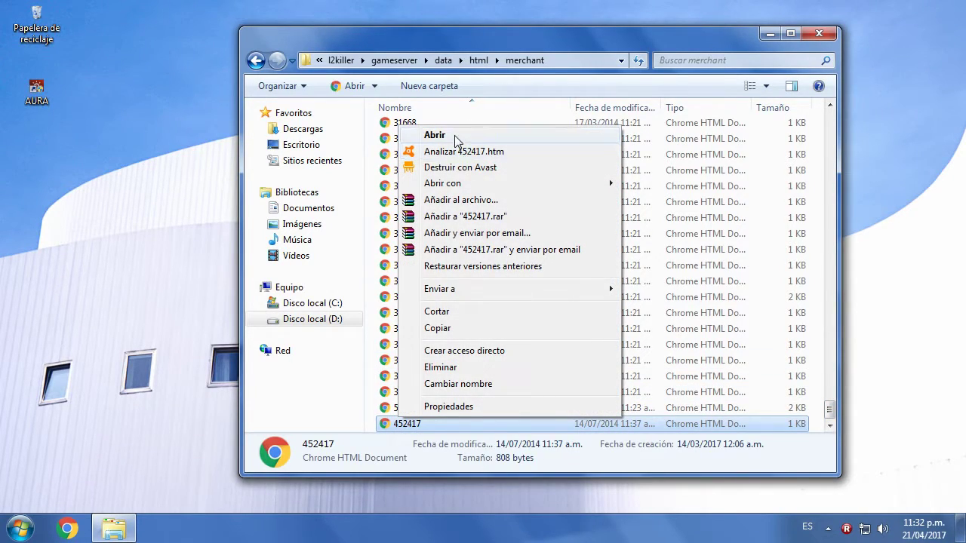
mouse_move(474, 186)
left_click(679, 201)
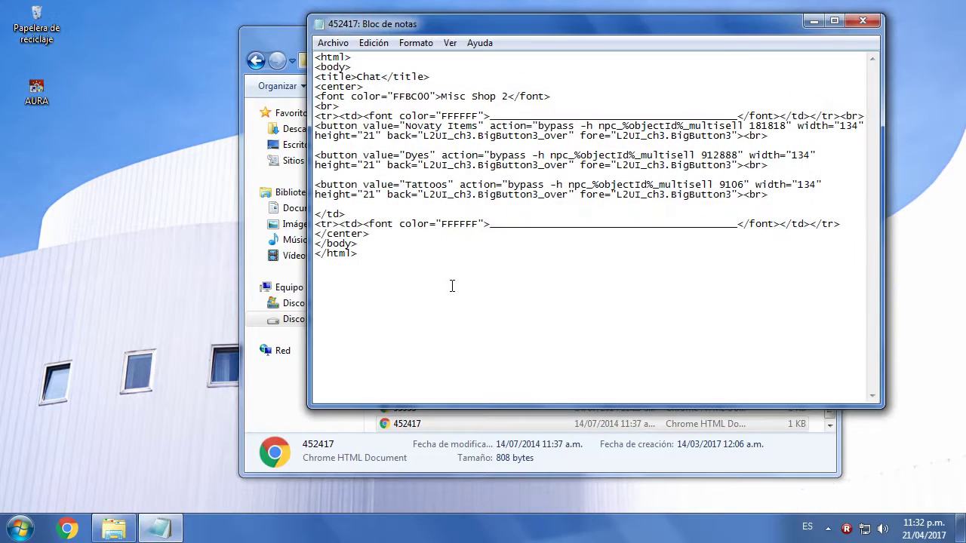
- Close 452417 and open 55555 in Notepad to view the Weapons Shop page
left_click(861, 21)
left_click(405, 395)
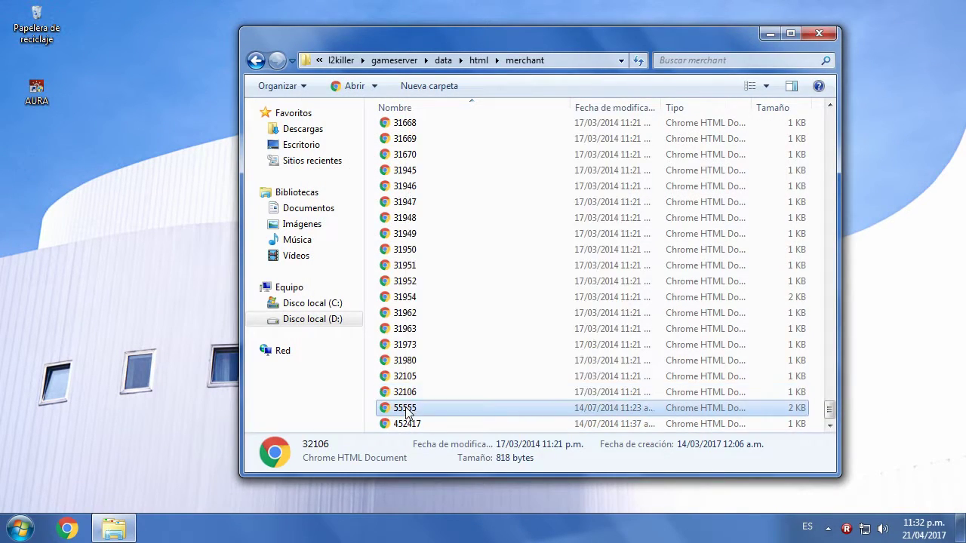
right_click(407, 407)
mouse_move(470, 172)
left_click(689, 191)
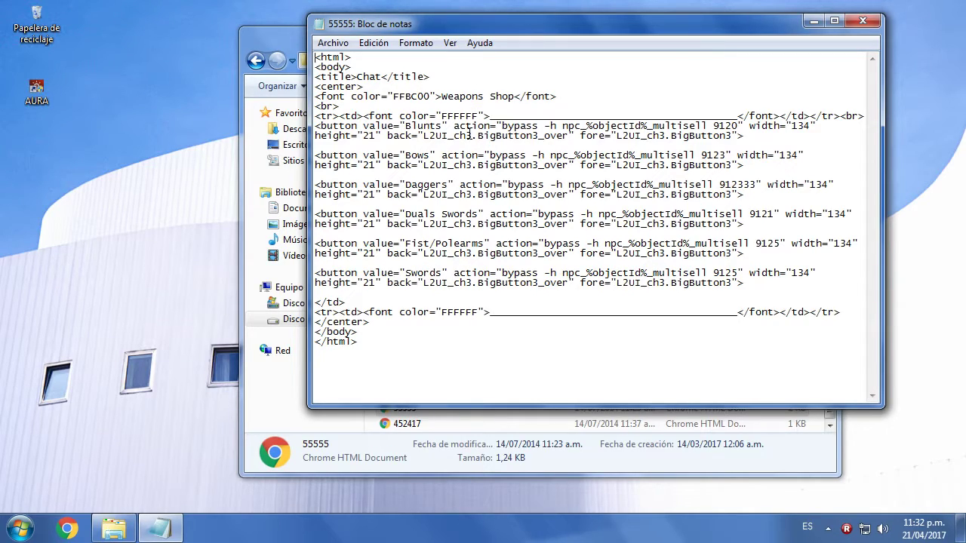
- Close 55555, then view file 32106 in Notepad and close it
left_click(862, 21)
left_click(401, 393)
right_click(400, 393)
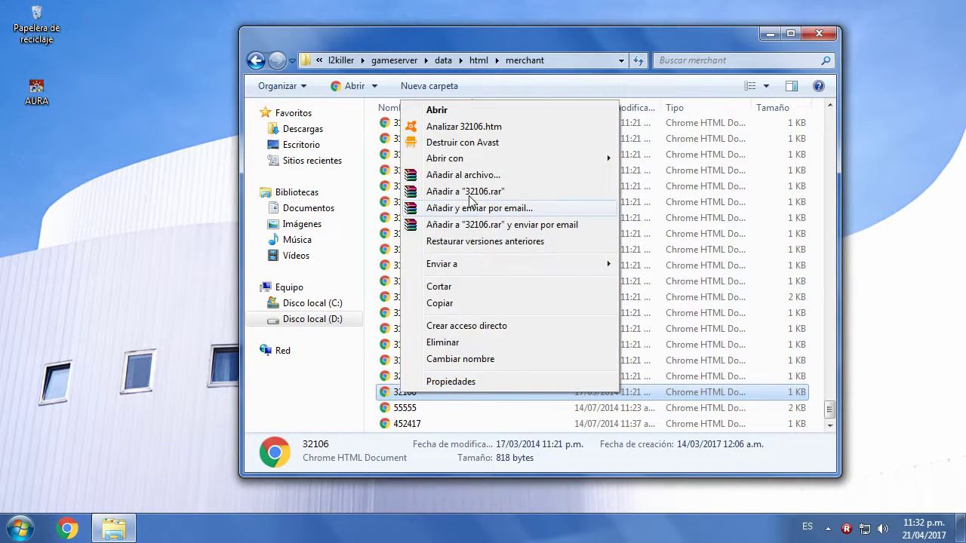
mouse_move(471, 160)
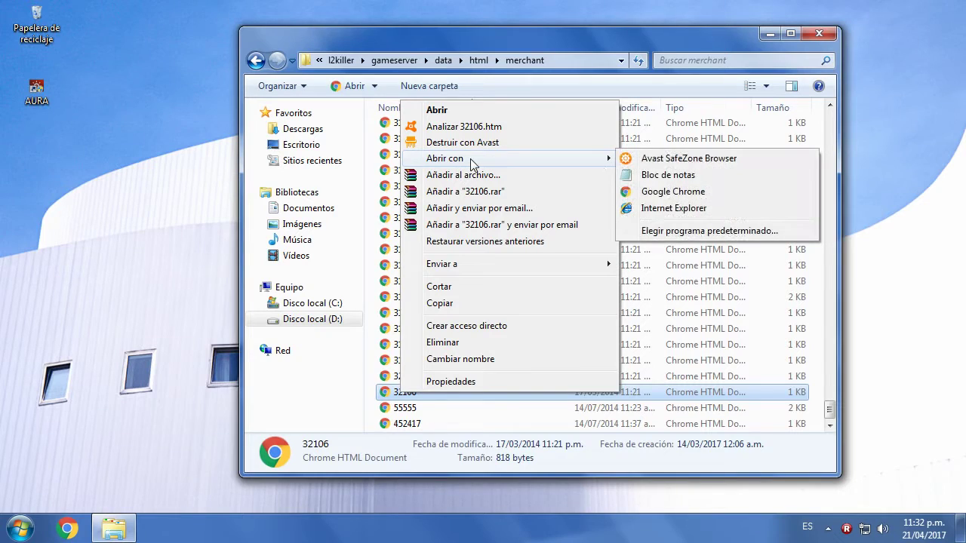
left_click(678, 174)
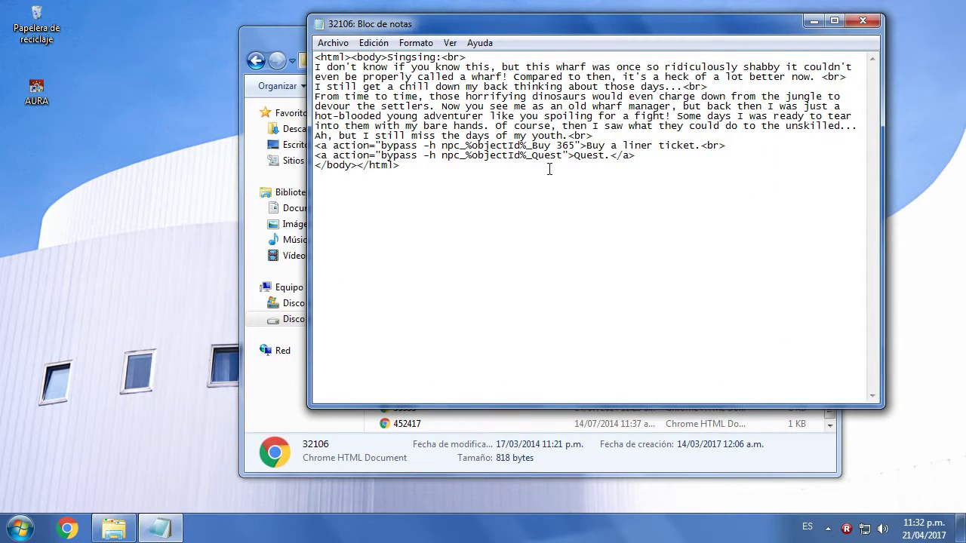
left_click(862, 21)
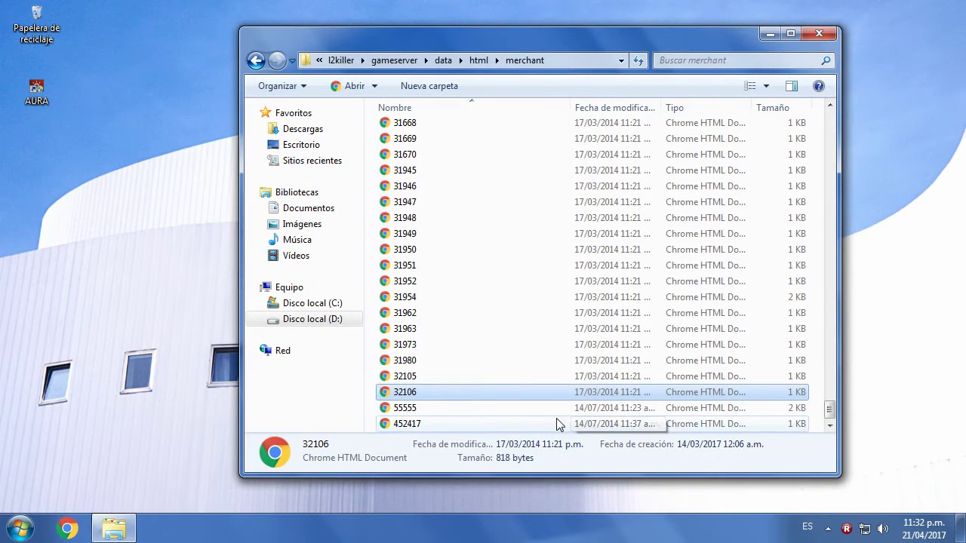
- Review 55555's multisell buttons again in Notepad, close it, and right-click the file
right_click(411, 397)
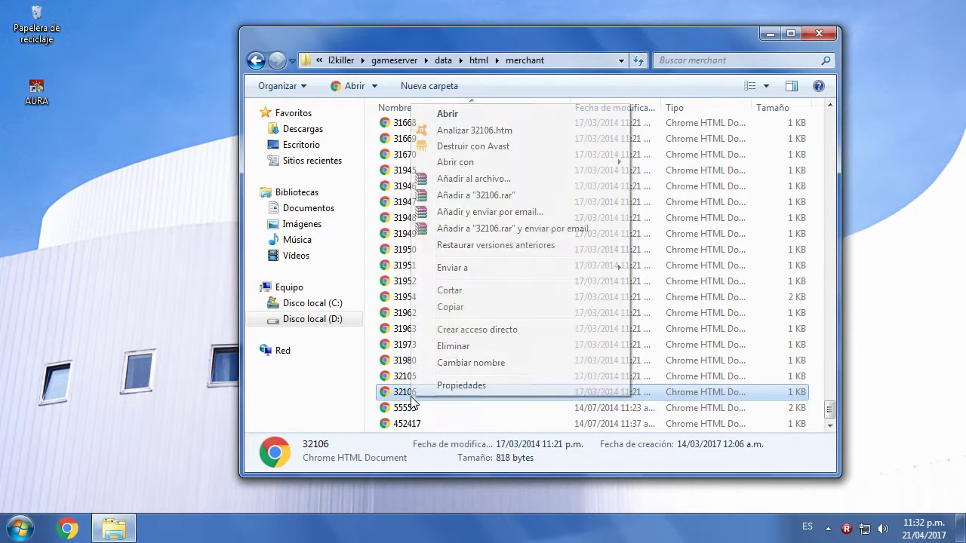
right_click(412, 410)
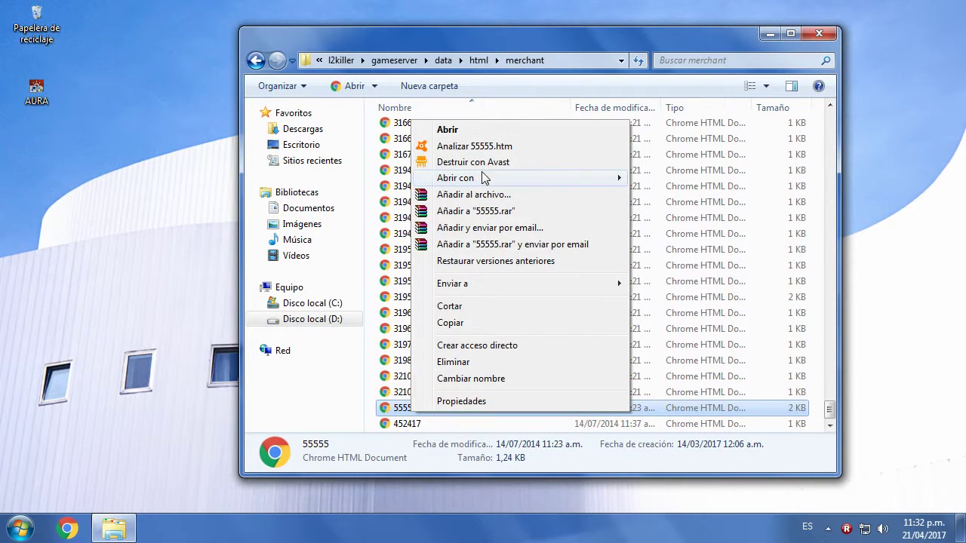
mouse_move(484, 177)
left_click(658, 195)
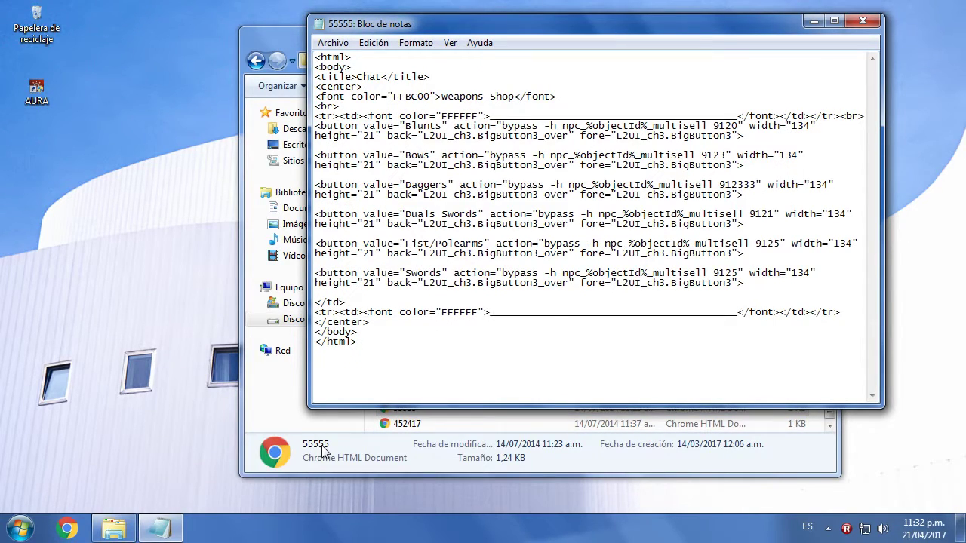
left_click(861, 23)
mouse_move(398, 413)
left_mouse_down()
mouse_move(381, 396)
mouse_move(399, 410)
left_mouse_up()
right_click(400, 409)
- Copy file 55555 and paste it onto the desktop
left_click(443, 318)
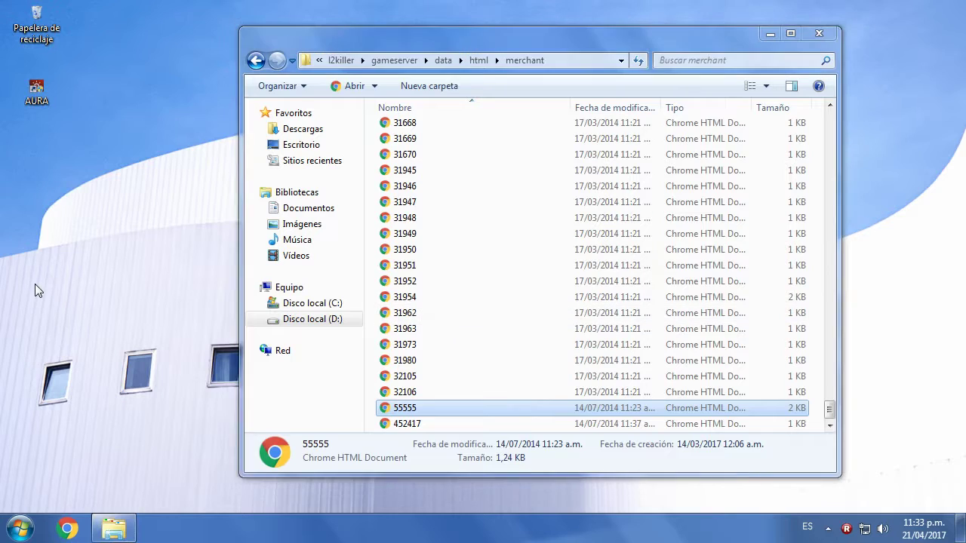
right_click(35, 283)
left_click(82, 373)
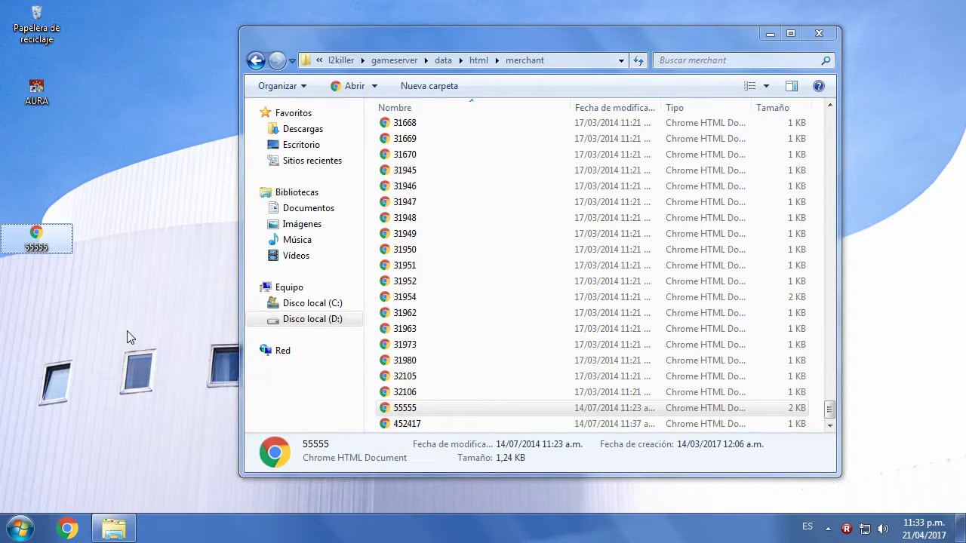
- Go back up to the data folder and open the multisell folder
left_click(256, 61)
left_click(255, 60)
double_click(404, 224)
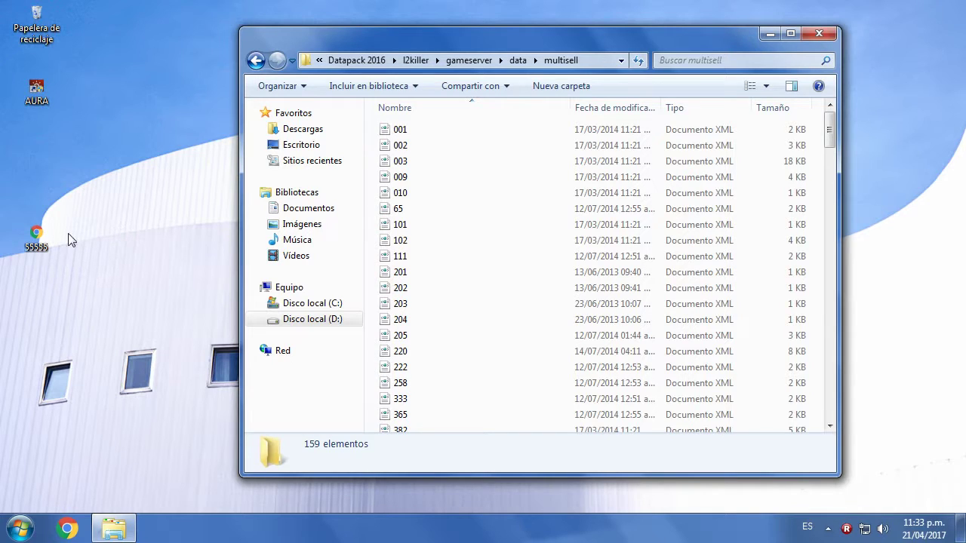
- Open the desktop 55555 copy in Notepad and highlight the Blunts multisell number 9120
right_click(36, 235)
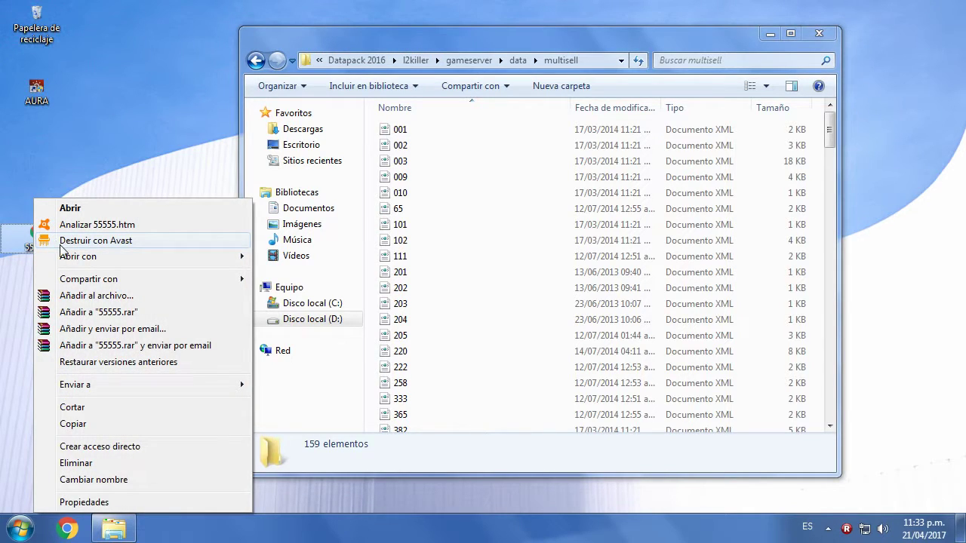
mouse_move(65, 256)
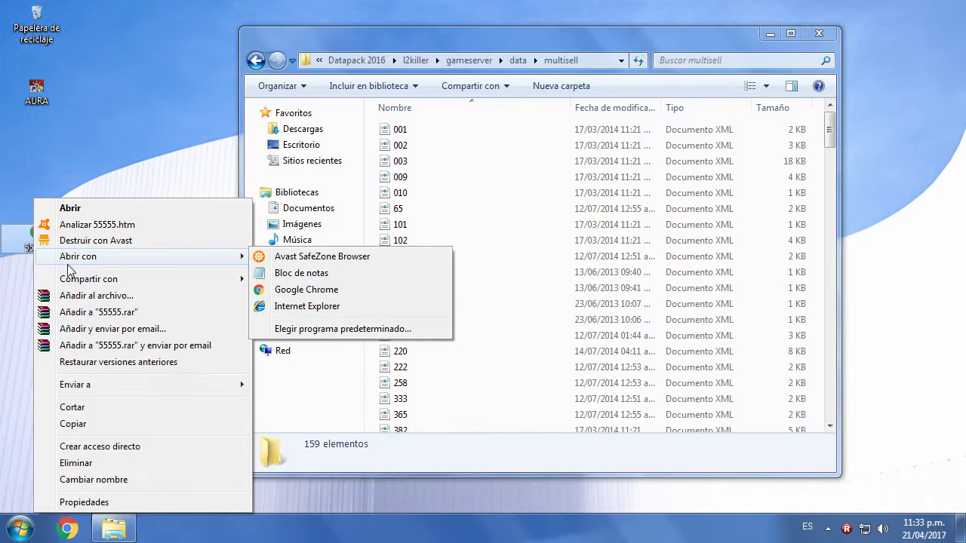
left_click(302, 273)
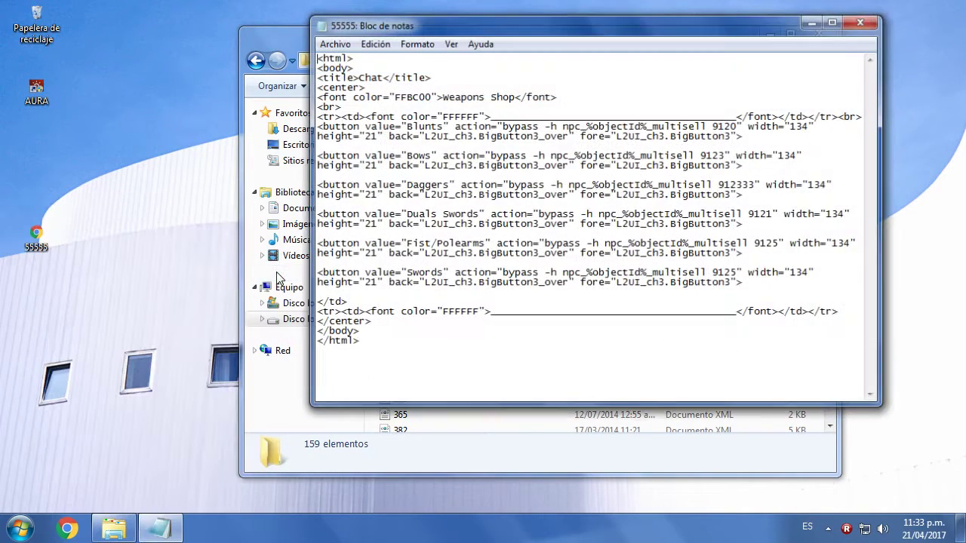
left_click_drag(454, 21, 376, 95)
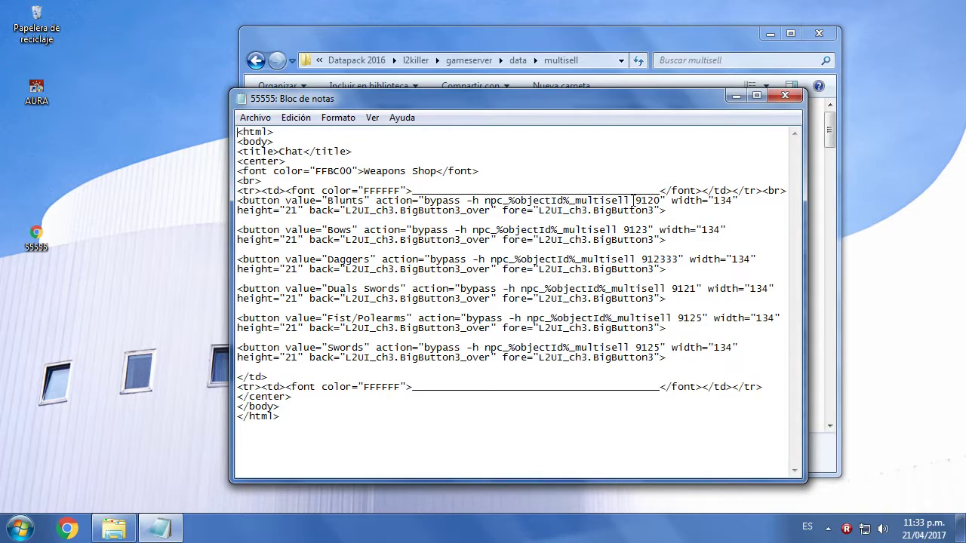
left_click_drag(635, 201, 642, 235)
- Jump to 9120 in the multisell list and select 9120, 9121, 9123 and 9125, checking against Notepad
left_click(453, 75)
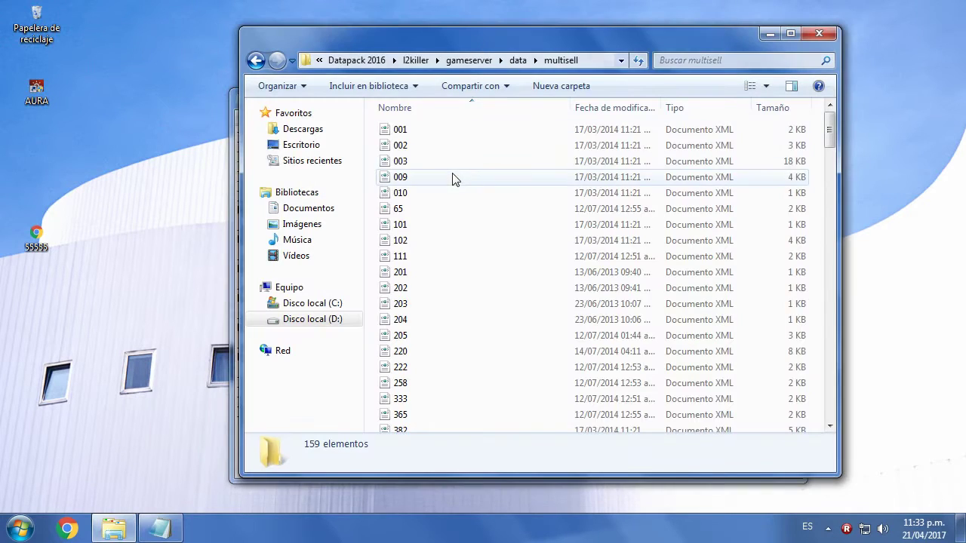
left_click(453, 177)
type("9120")
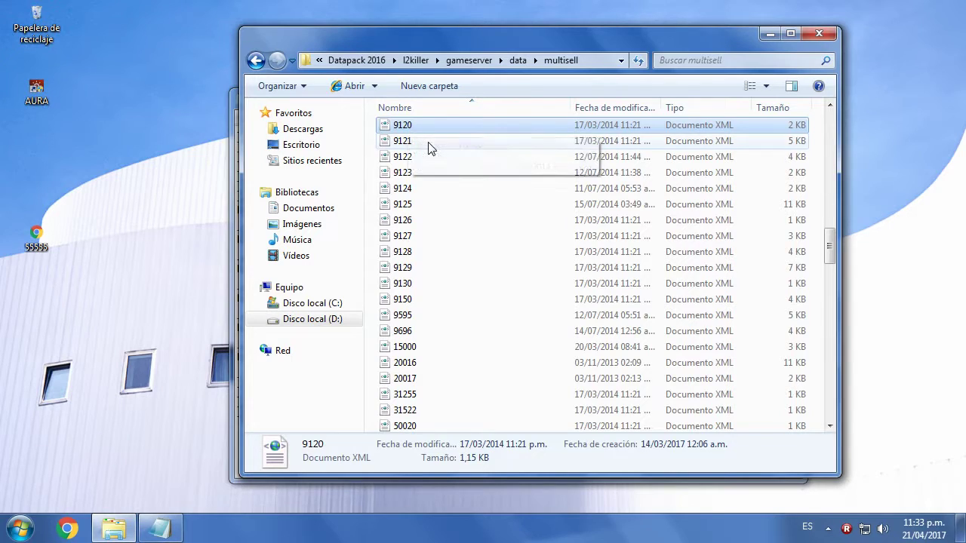
left_click(428, 143, "shift")
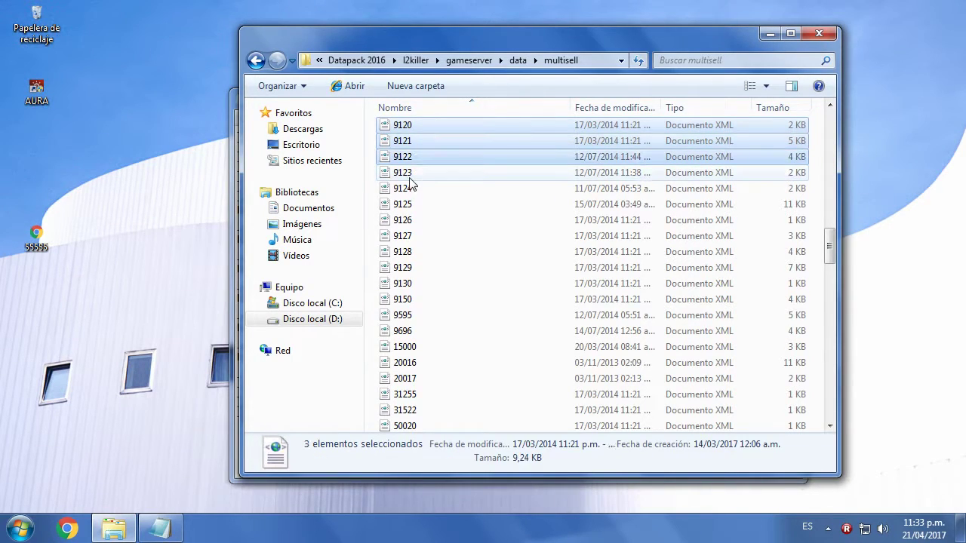
left_click(159, 528)
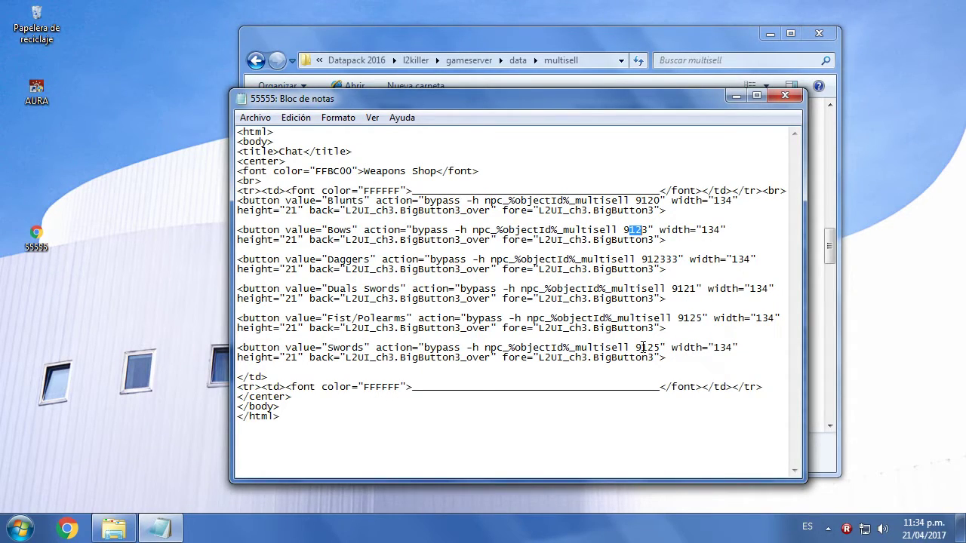
left_click(492, 42)
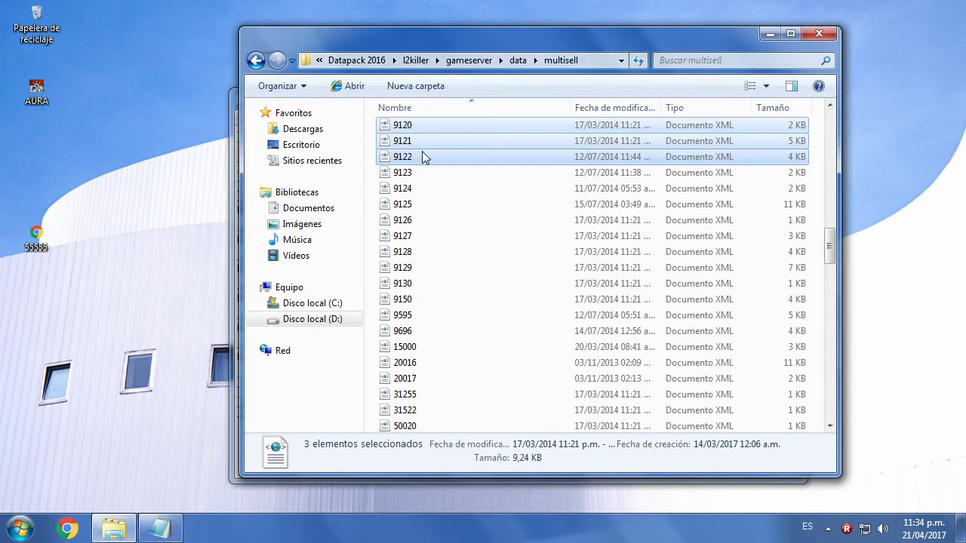
left_click(423, 156, "ctrl")
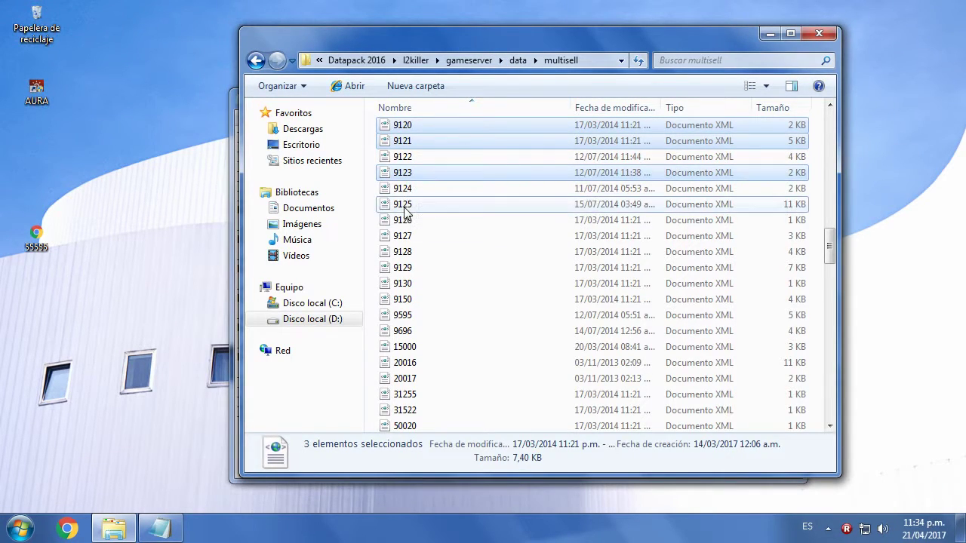
left_click(440, 201, "ctrl")
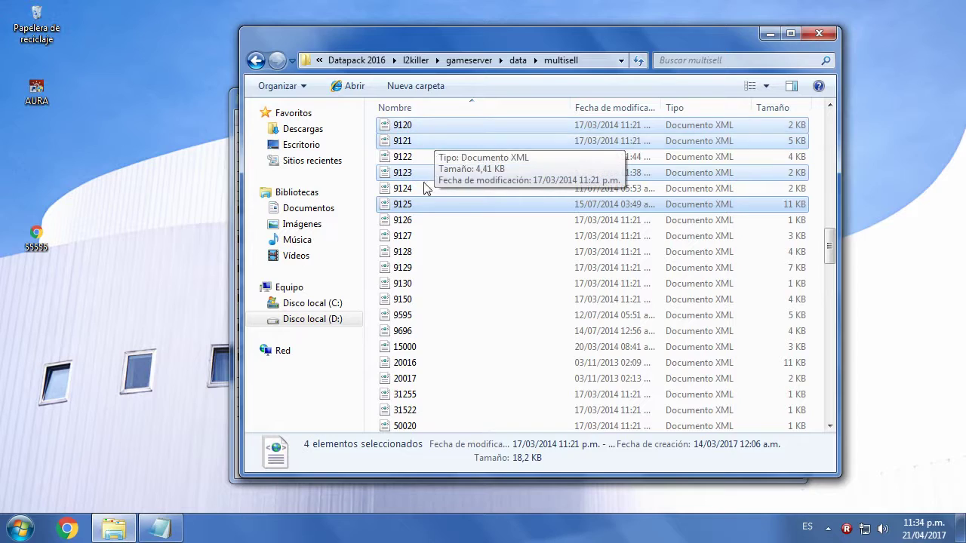
- Copy the four selected multisell files and paste them on the desktop, which creates shortcuts
left_click(160, 528)
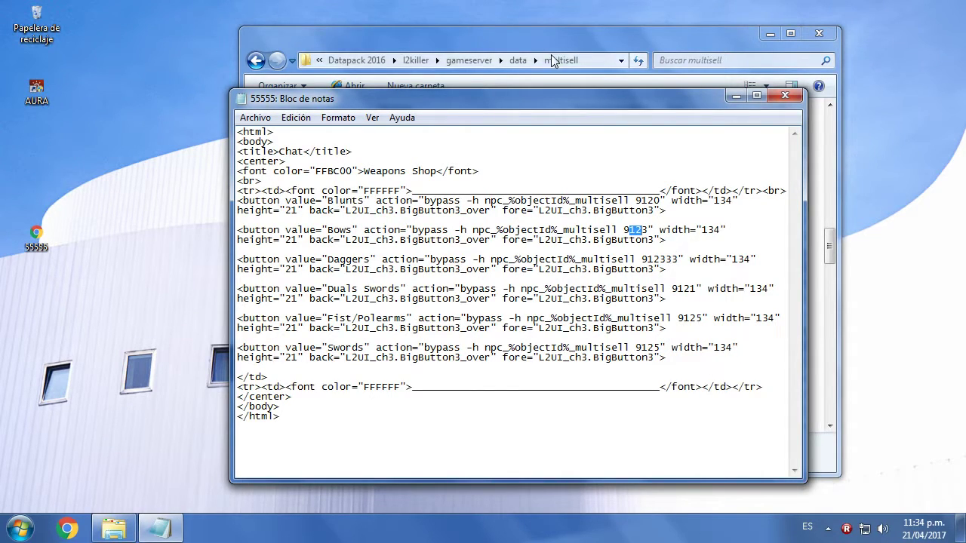
left_click(507, 36)
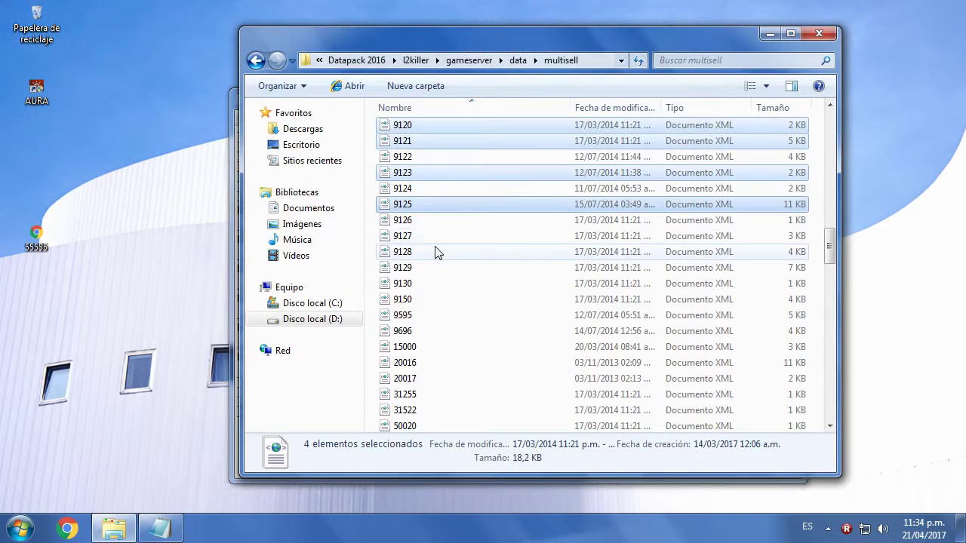
right_click(427, 208)
left_click(461, 391)
right_click(198, 182)
left_click(221, 281)
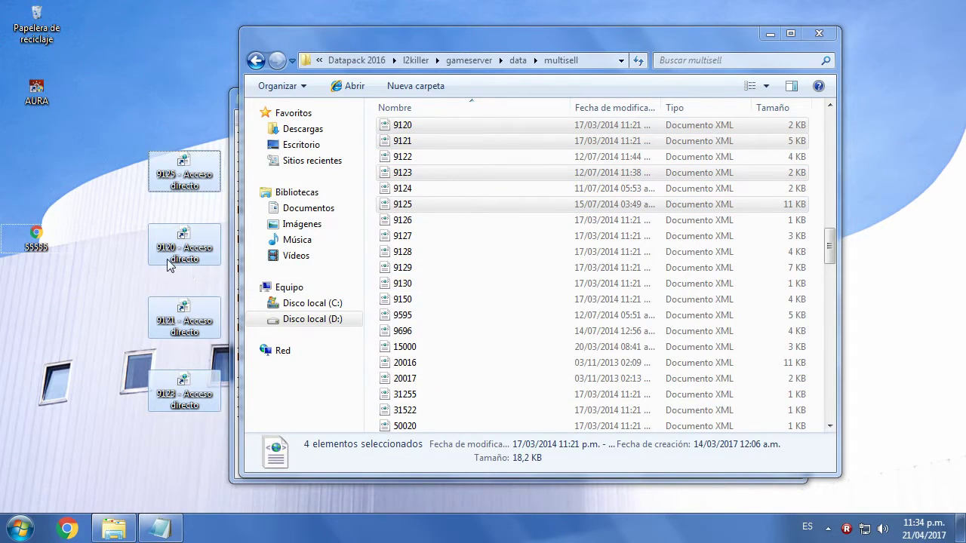
- Delete the four desktop shortcuts and paste multisells 9120, 9121, 9123 and 9125 again
right_click(170, 242)
left_click(209, 462)
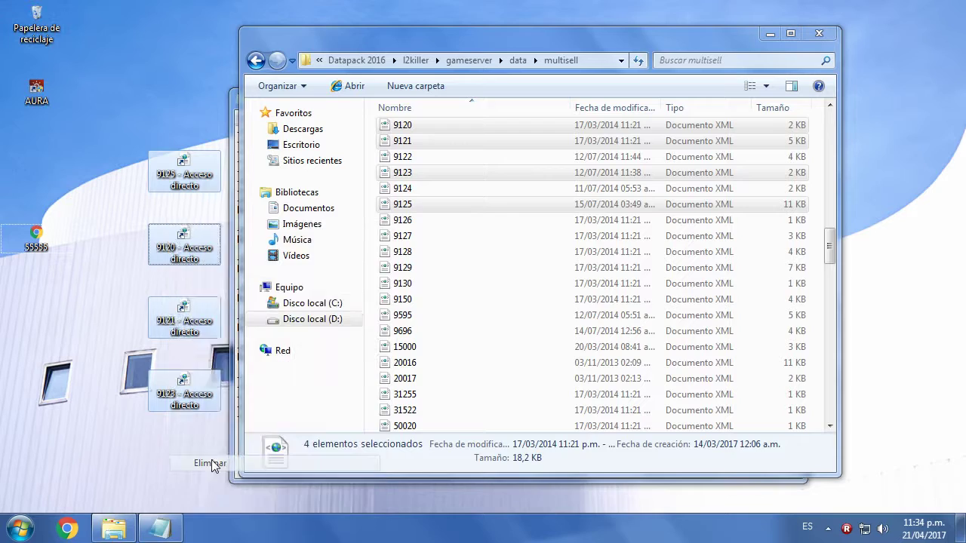
left_click(534, 281)
right_click(104, 150)
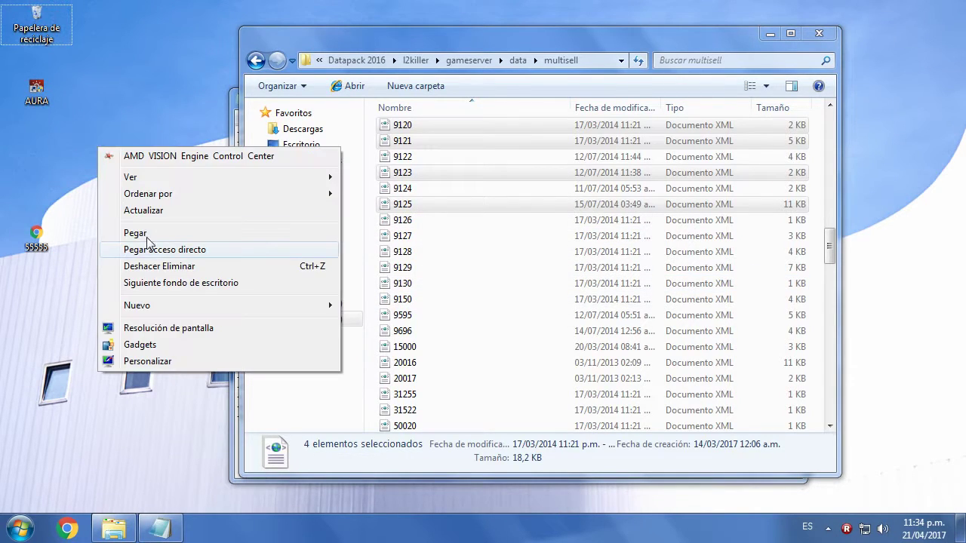
left_click(151, 249)
- Browse the multisell list around 9128 and 9129 and recheck the 55555 text
left_click(464, 251)
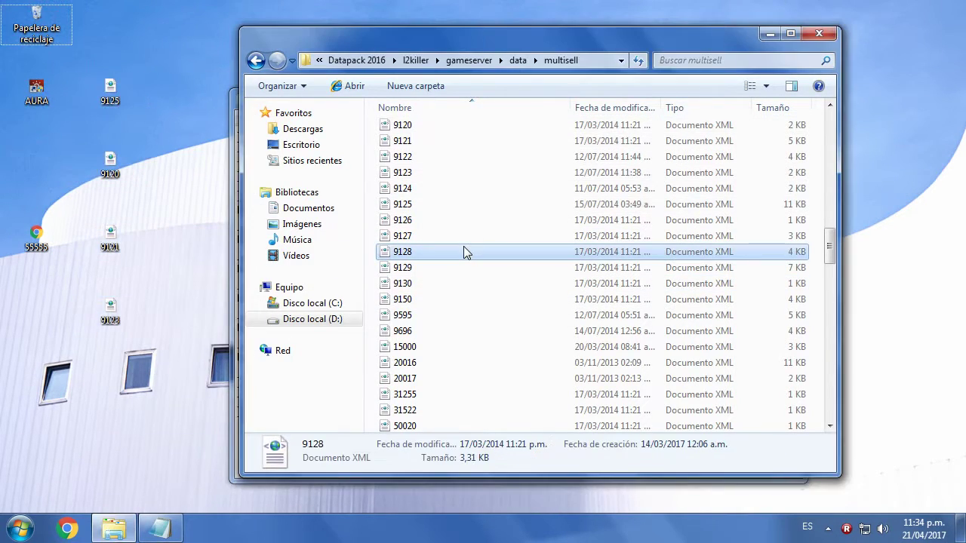
key("Down")
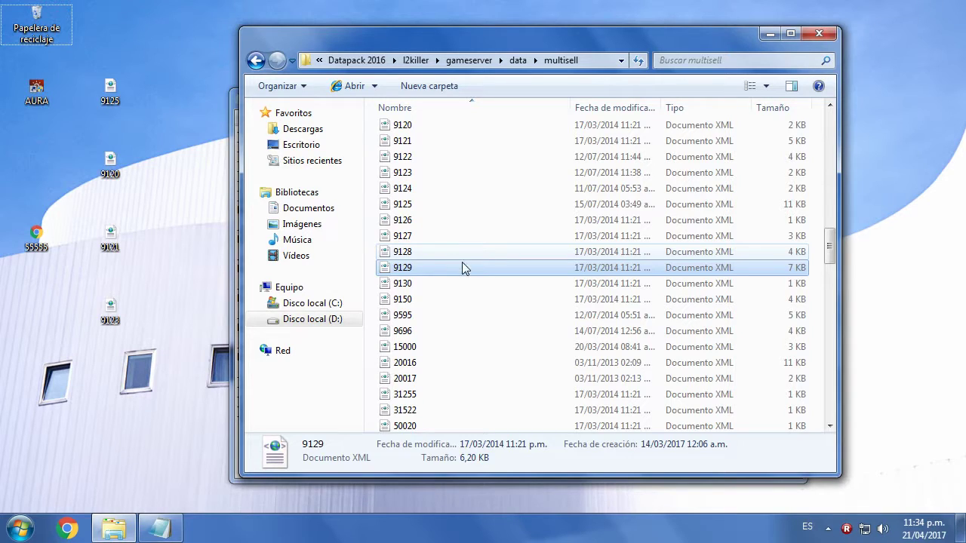
scroll(452, 261, "down", 2)
scroll(430, 423, "down", 2)
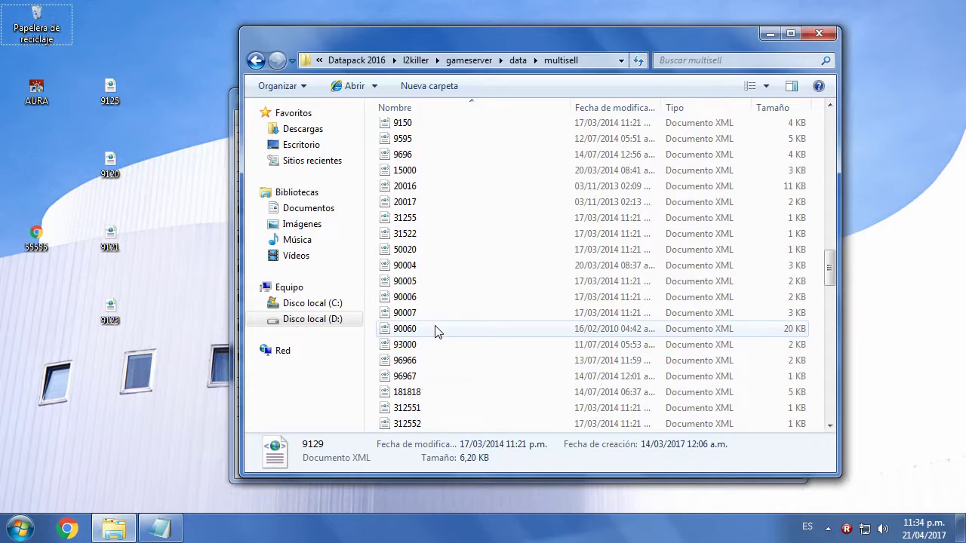
scroll(435, 330, "up", 1)
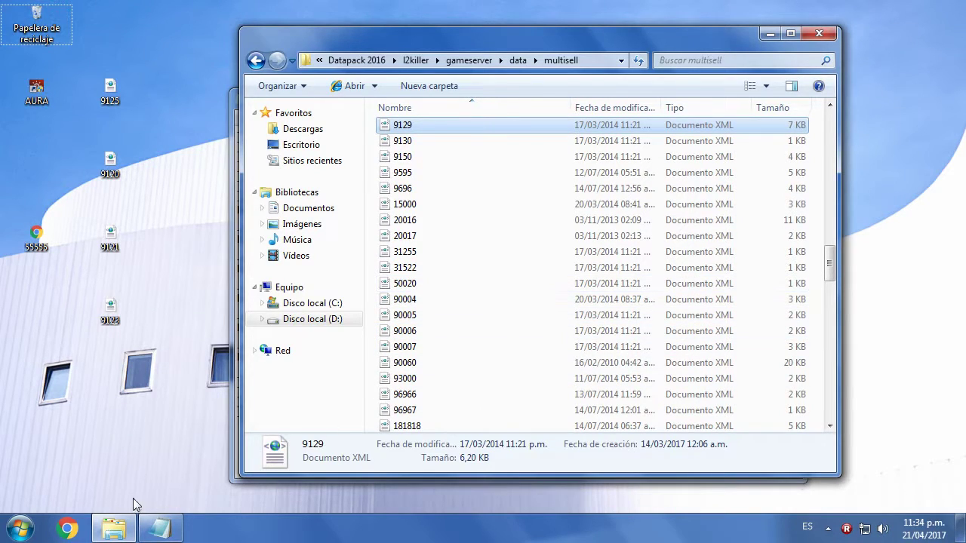
left_click(160, 528)
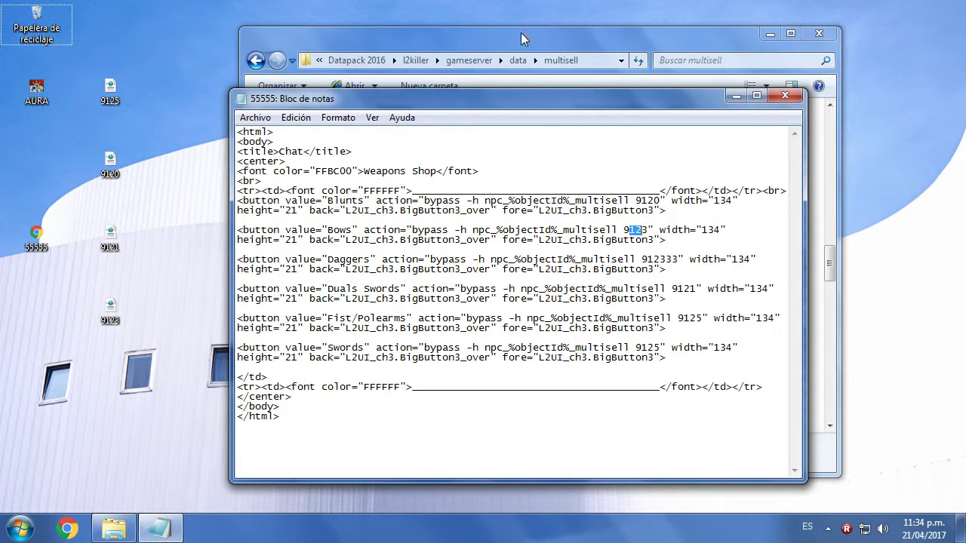
- Search the multisell folder for 912 and copy the 912333 result onto the desktop
left_click(709, 63)
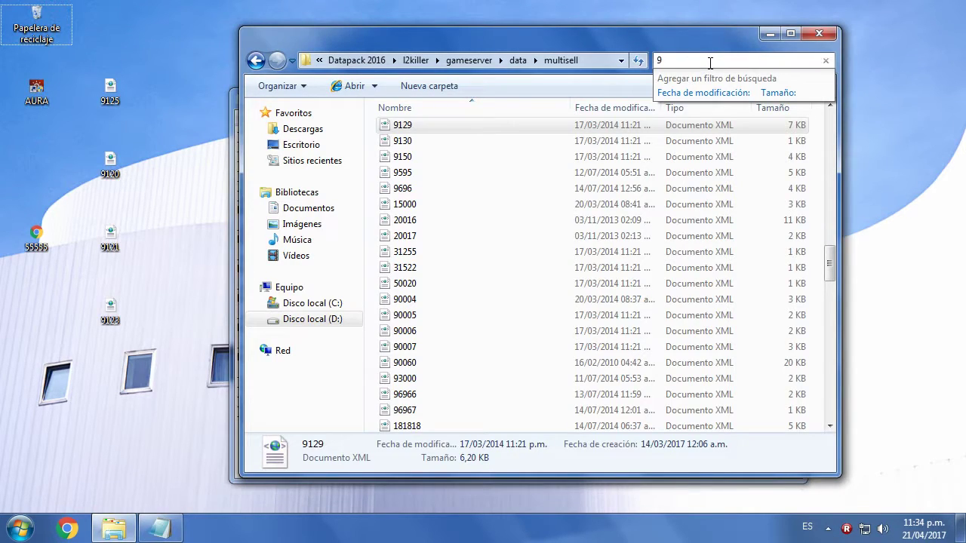
type("9121")
key("BackSpace")
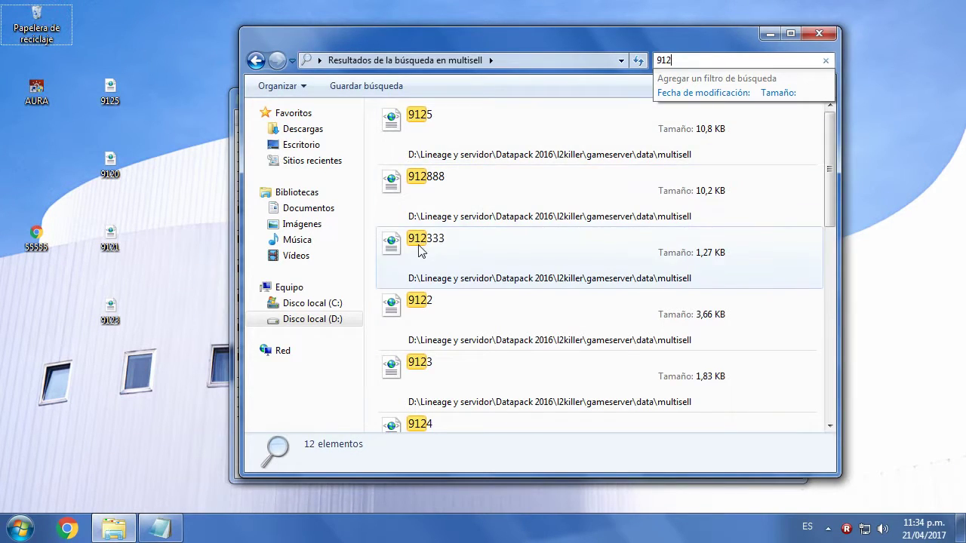
left_click(420, 245)
right_click(420, 245)
left_click(456, 401)
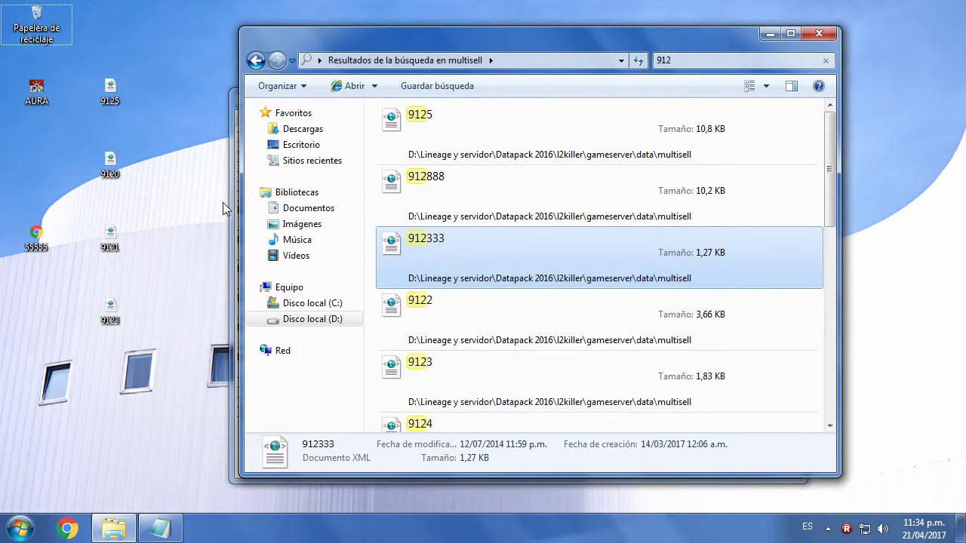
right_click(195, 204)
left_click(227, 289)
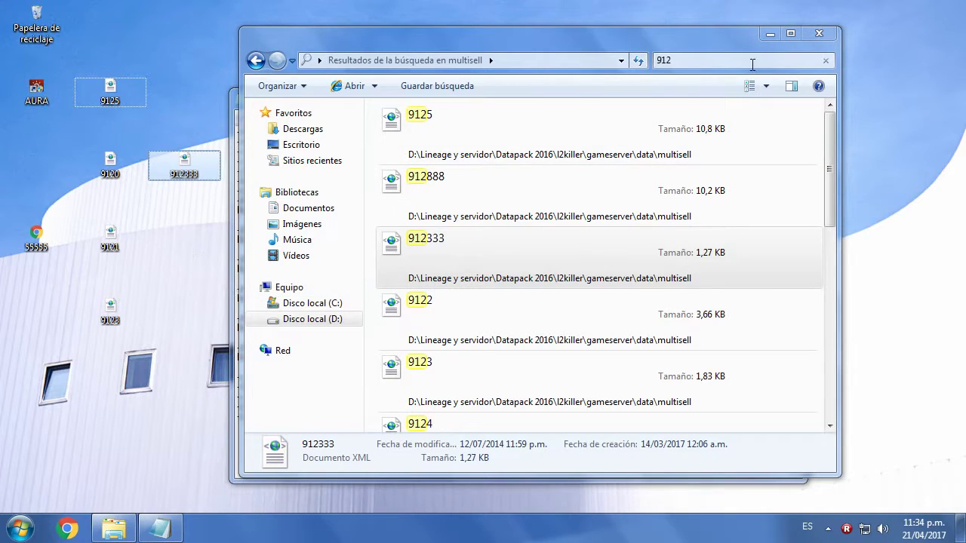
- Clear the 912 search and select the copied multisell files on the desktop
left_click(724, 60)
key("BackSpace")
left_click_drag(178, 320, 117, 59)
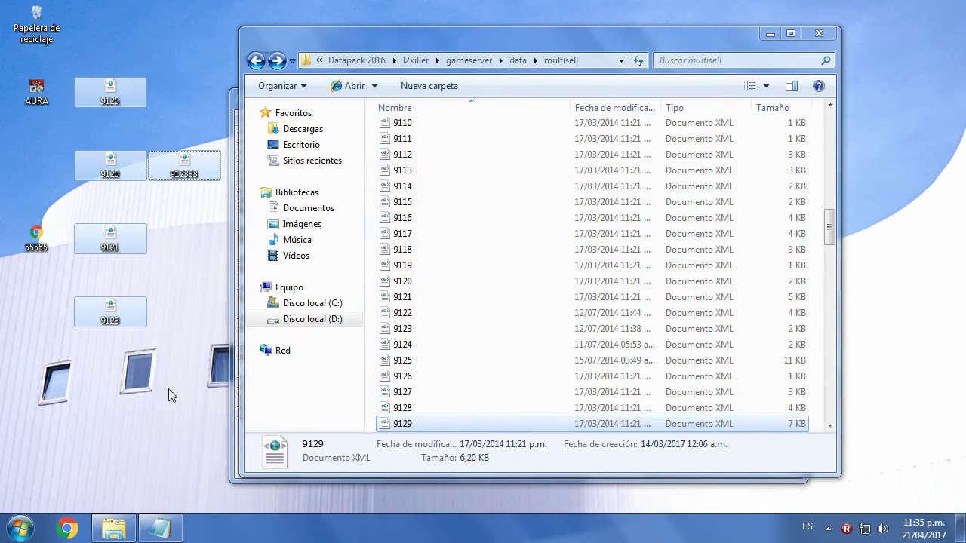
- Highlight the Swords line's multisell number 9125 in Notepad, then close the 55555 file
left_click(234, 400)
left_click(650, 347)
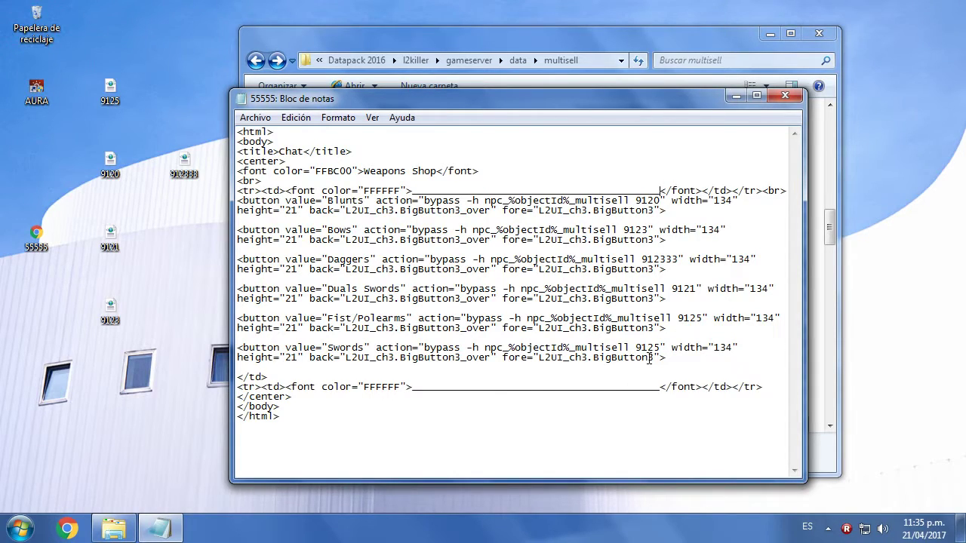
left_click_drag(641, 349, 701, 320)
left_click(178, 290)
left_click(785, 97)
left_click_drag(161, 57, 151, 350)
left_click(152, 350)
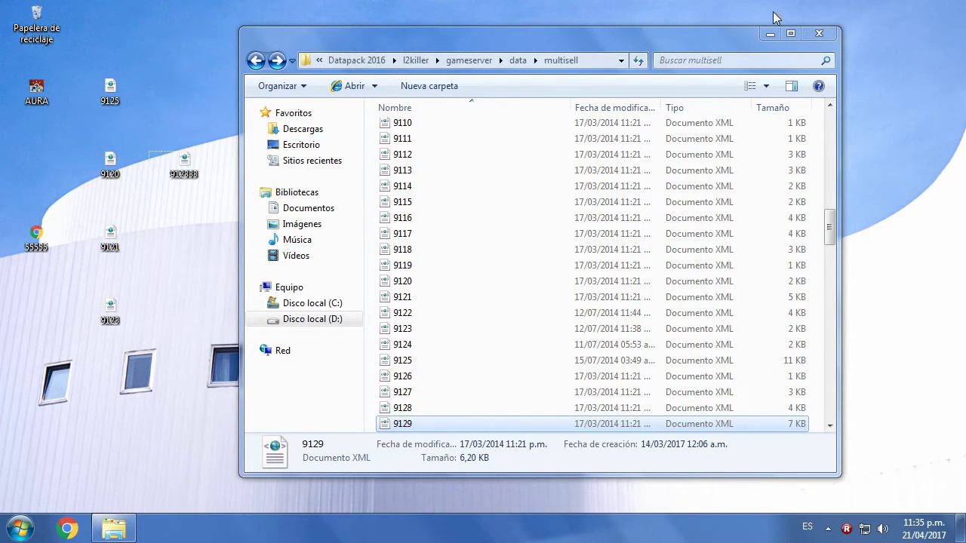
- Go back from the l2killer data folder up to Datapack 2016
left_click(256, 61)
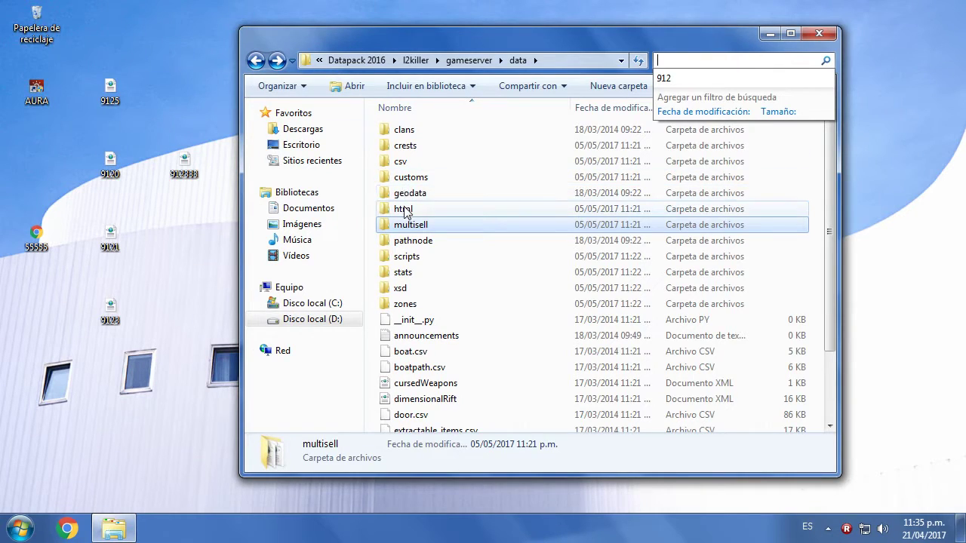
left_click(256, 61)
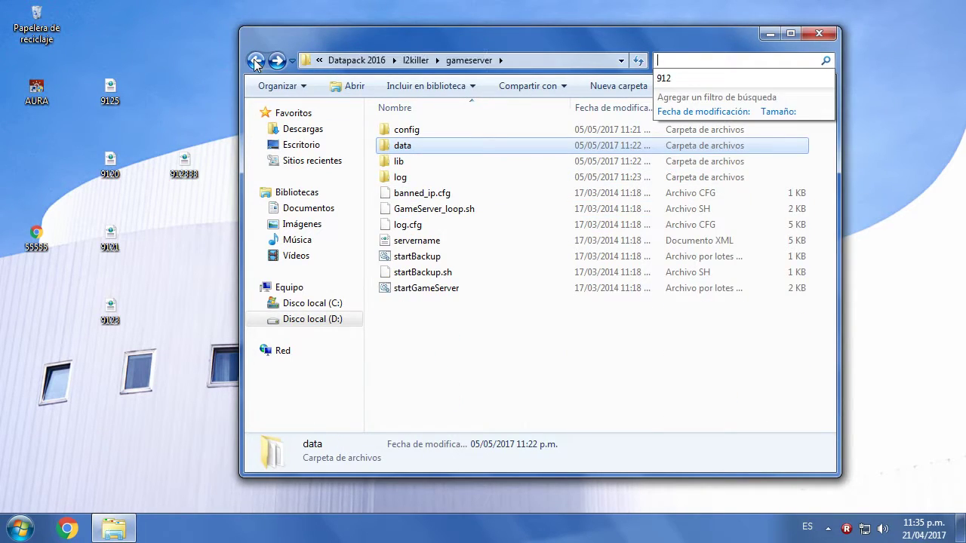
left_click(256, 61)
left_click(256, 61)
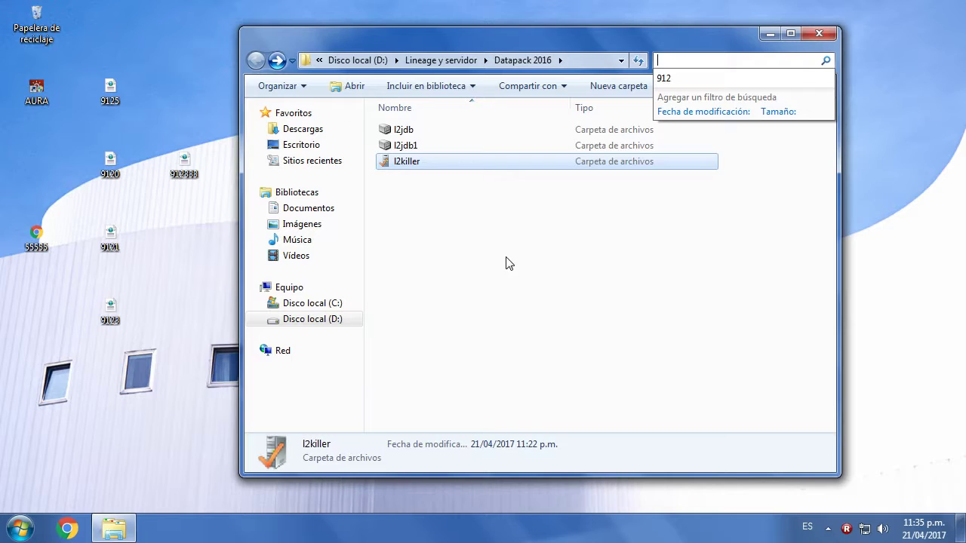
left_click(491, 305)
- Browse l2jdb1 > gameserver > data > html and pick the default folder
double_click(413, 146)
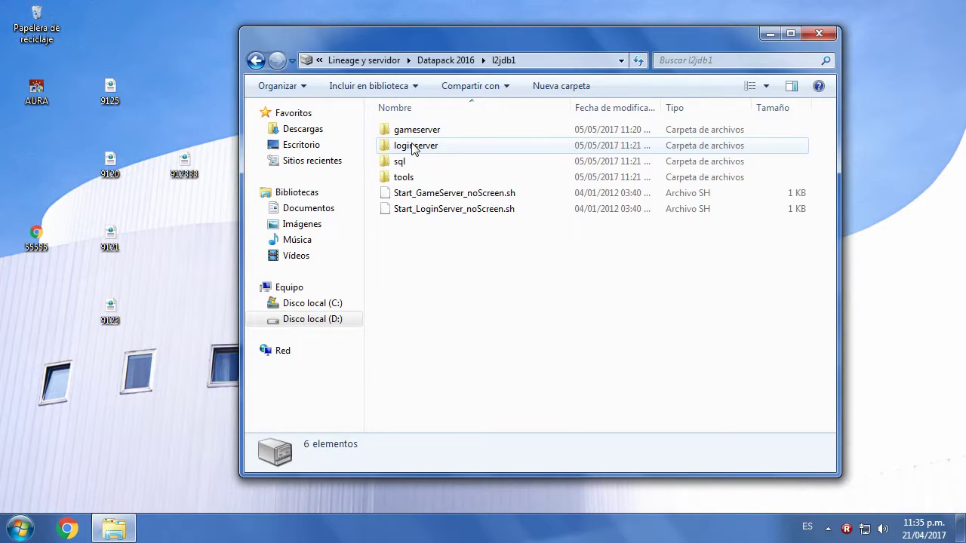
double_click(416, 131)
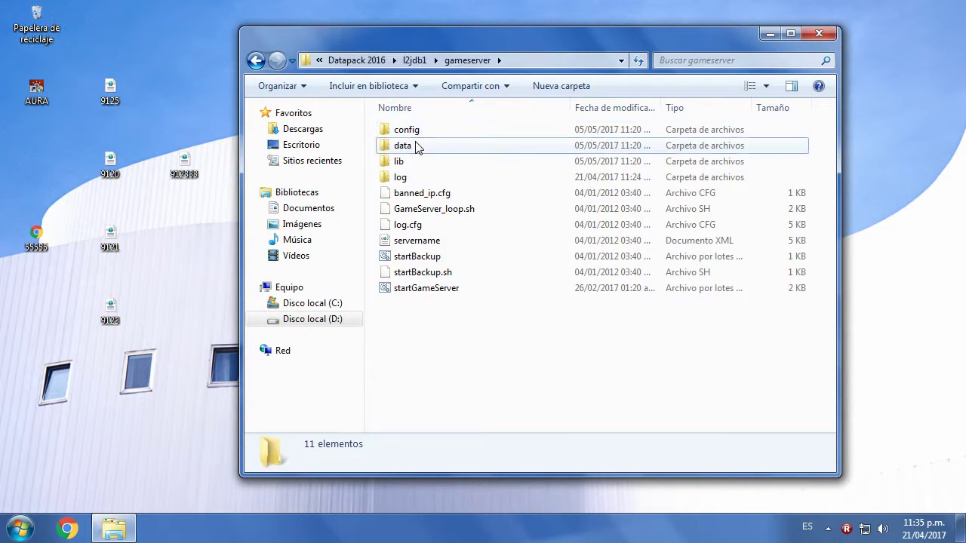
double_click(415, 146)
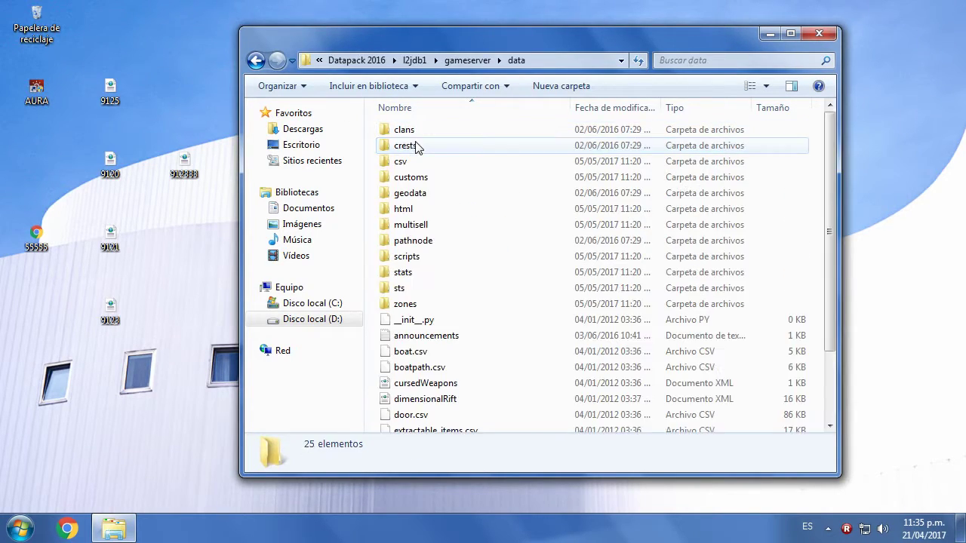
double_click(405, 209)
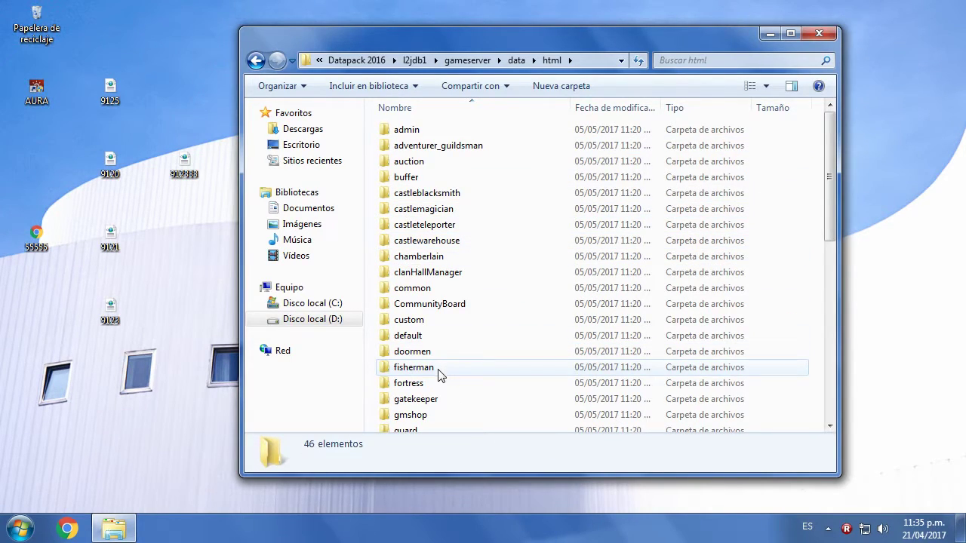
left_click(48, 252)
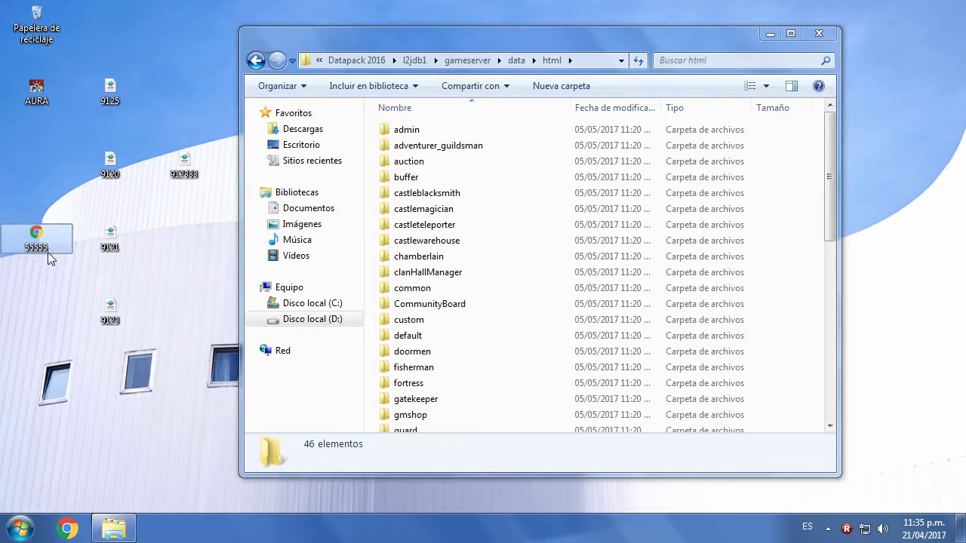
left_click_drag(30, 189, 148, 369)
left_click(36, 239)
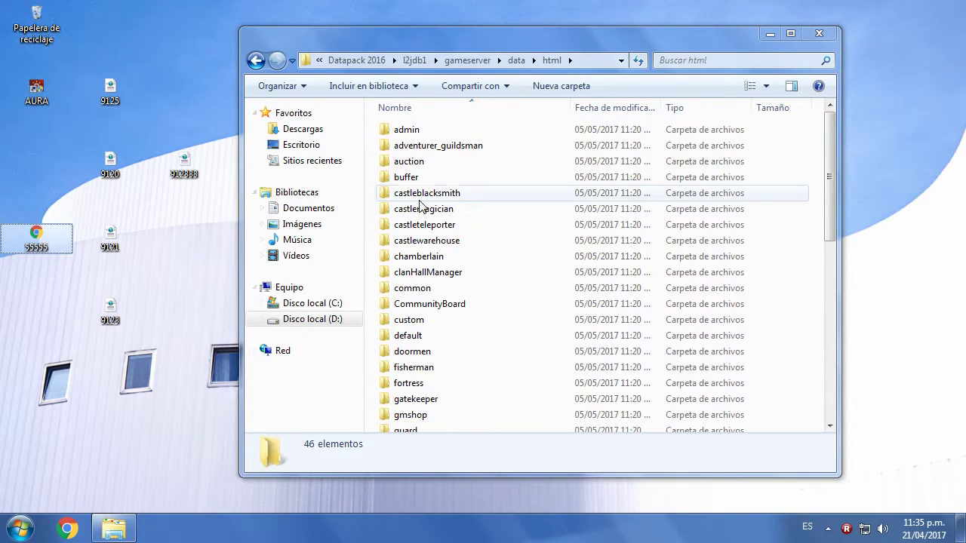
left_click(407, 335)
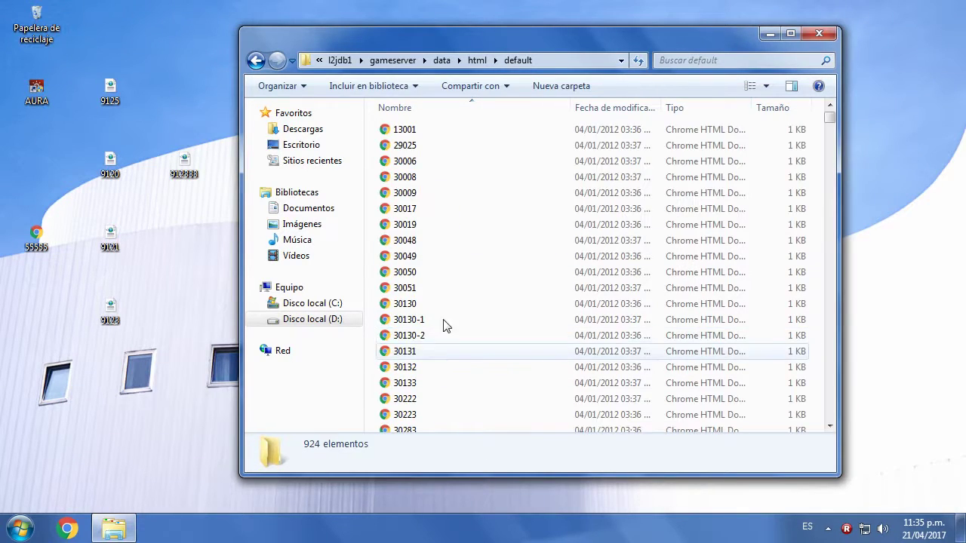
- Return to html, open the merchant folder and select the existing 55555 page at its end
left_click(256, 62)
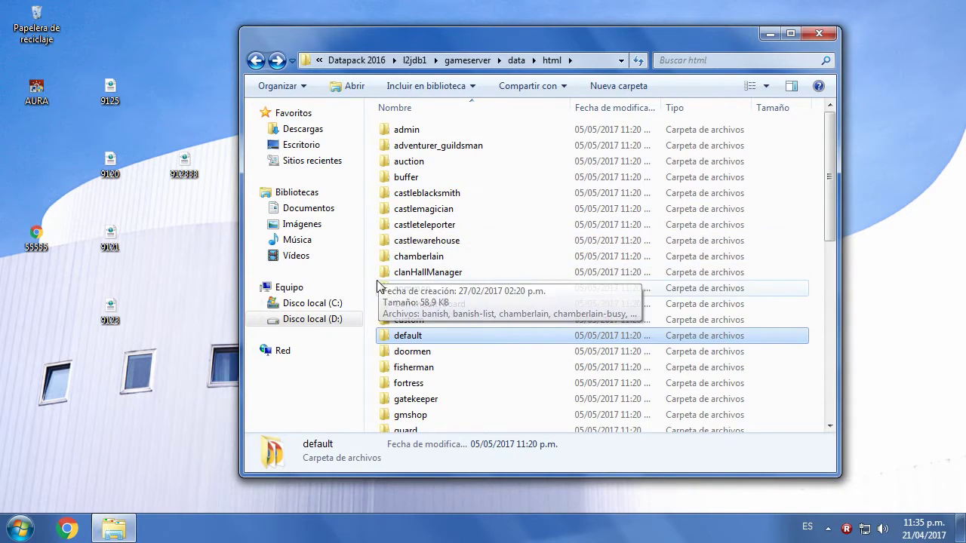
scroll(407, 407, "down", 3)
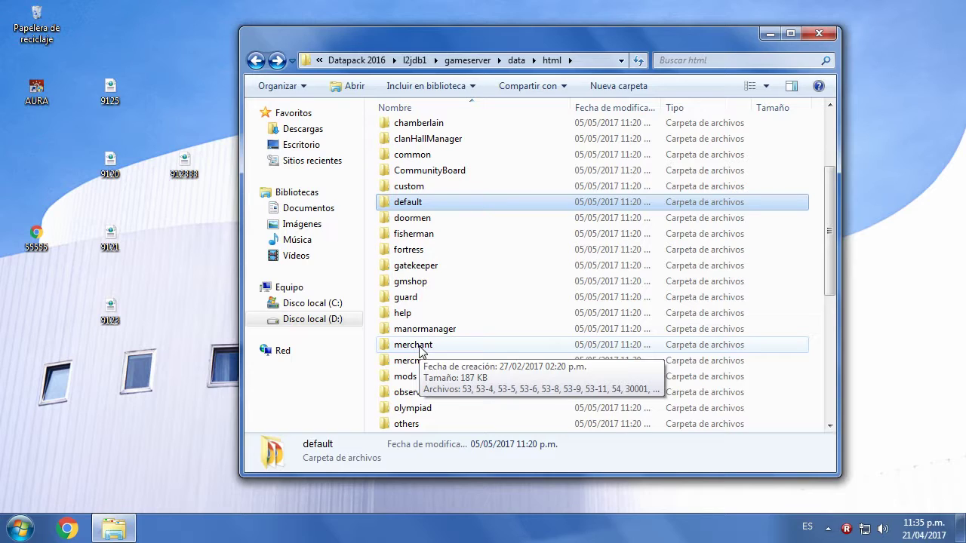
double_click(420, 351)
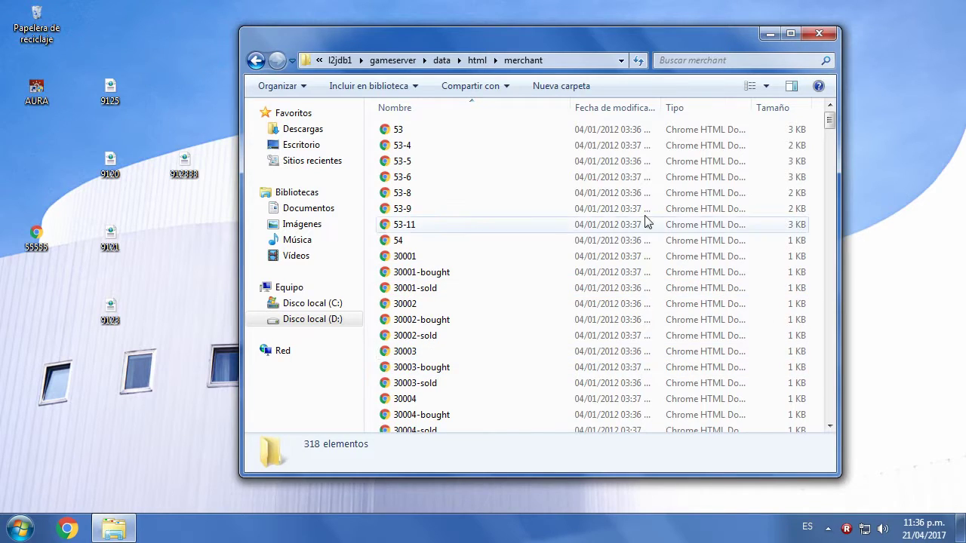
left_click(829, 172)
left_click_drag(830, 172, 830, 411)
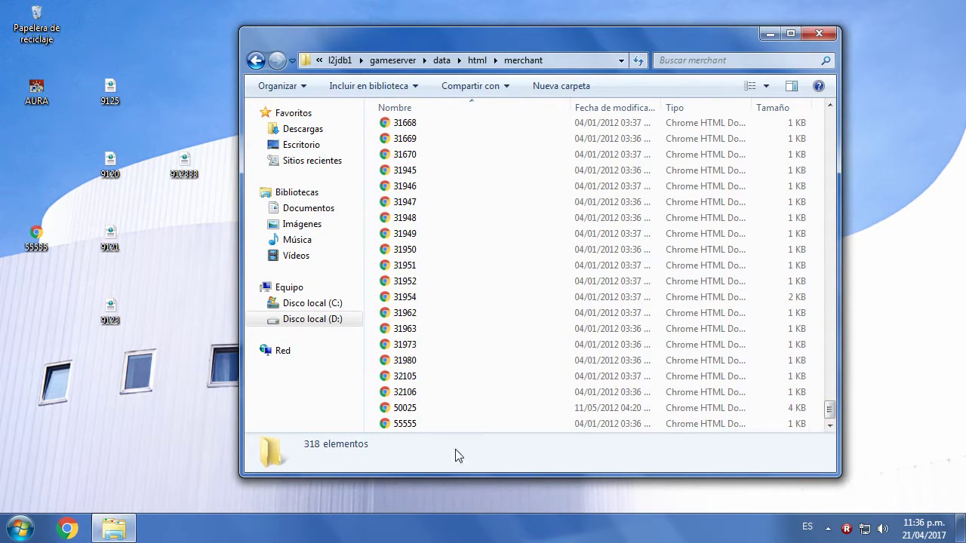
left_click(396, 427)
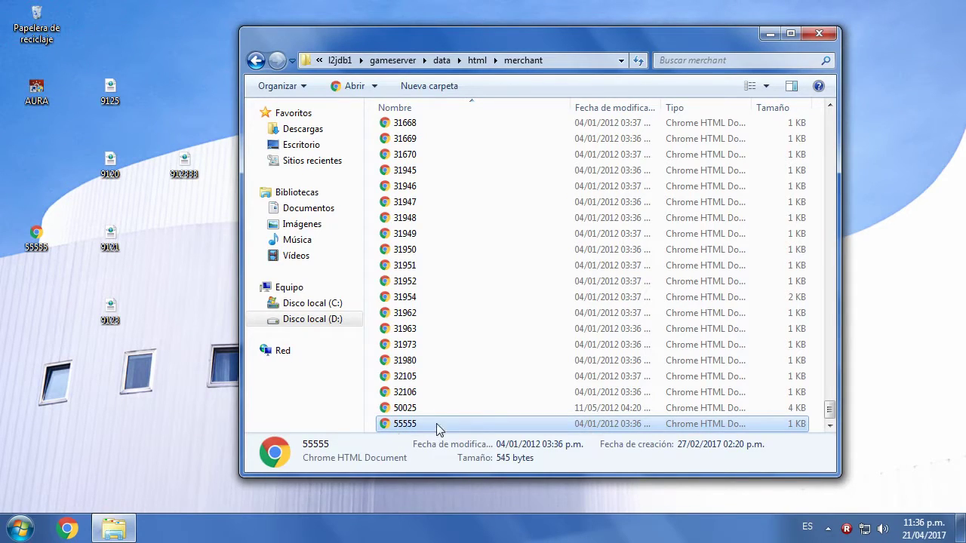
right_click(46, 240)
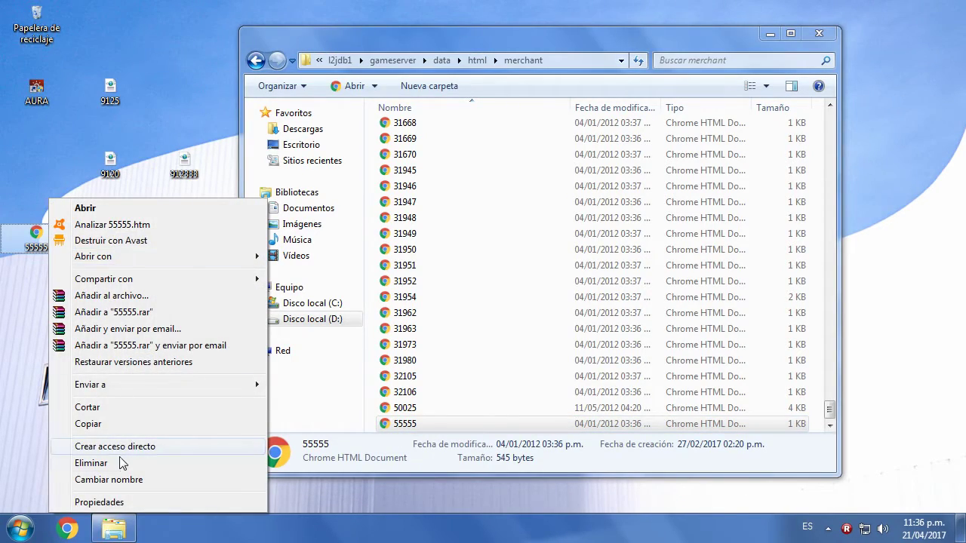
- Rename the desktop page from 55555 to 32189 and drag a copy into merchant
left_click(105, 480)
key("BackSpace")
type("3")
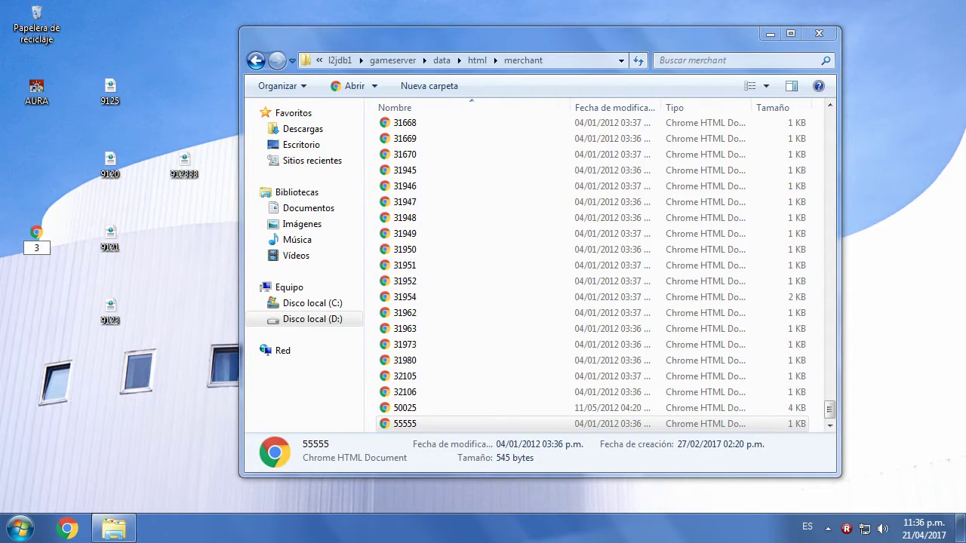
type("22189")
key("Return")
left_click_drag(36, 234, 396, 419)
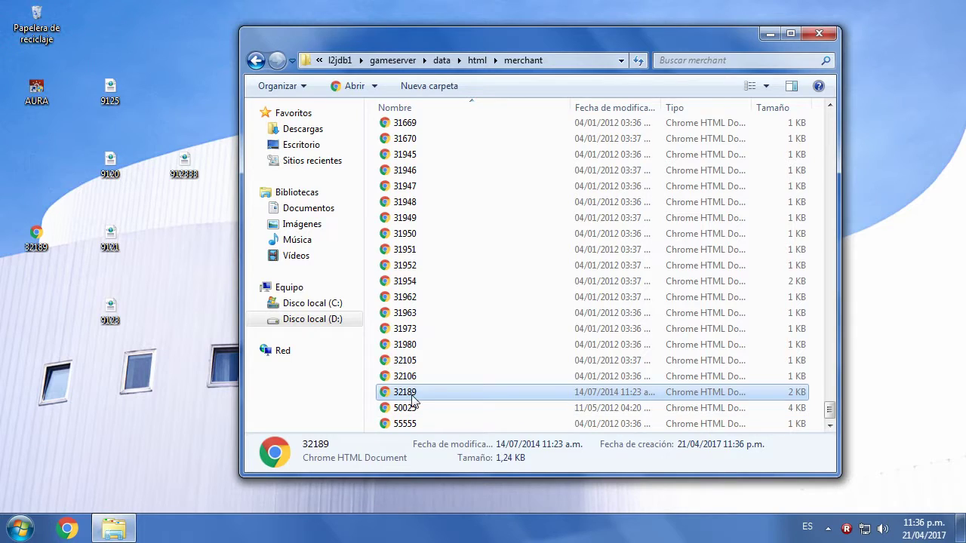
- Go back up to the data folder and open the multisell folder
left_click(257, 61)
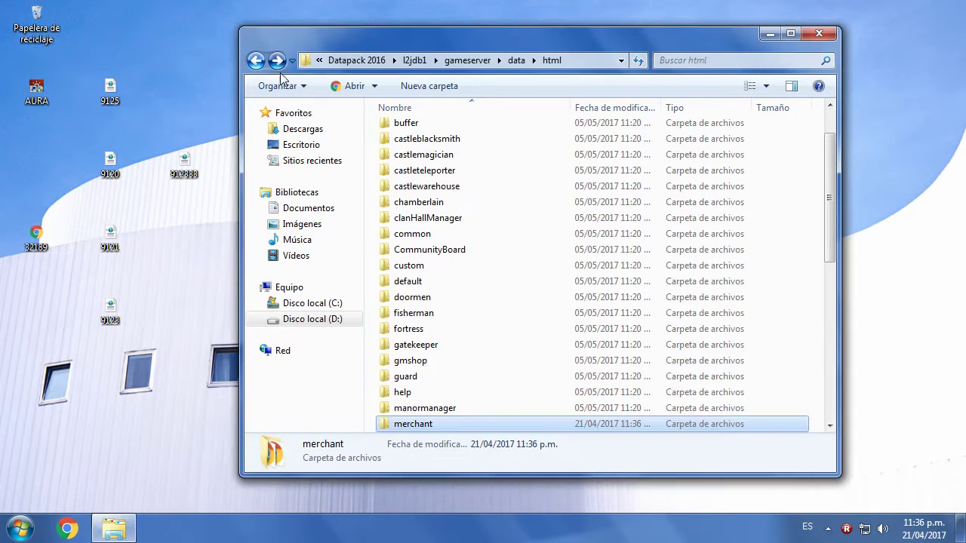
left_click(256, 60)
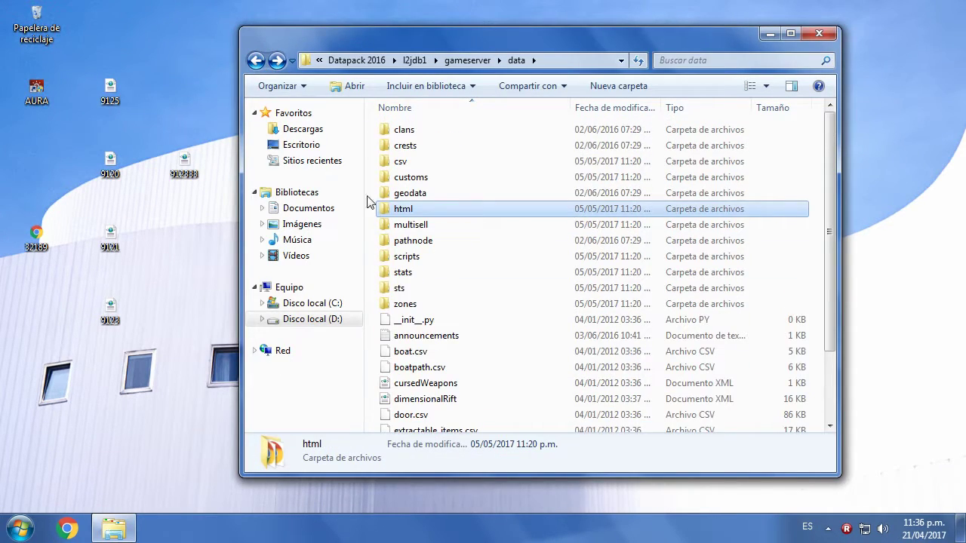
left_click(412, 228)
double_click(412, 230)
- Copy the desktop multisell files into multisell, skipping the existing 9125, 9120, 9121 and 9123
left_click_drag(193, 49, 120, 376)
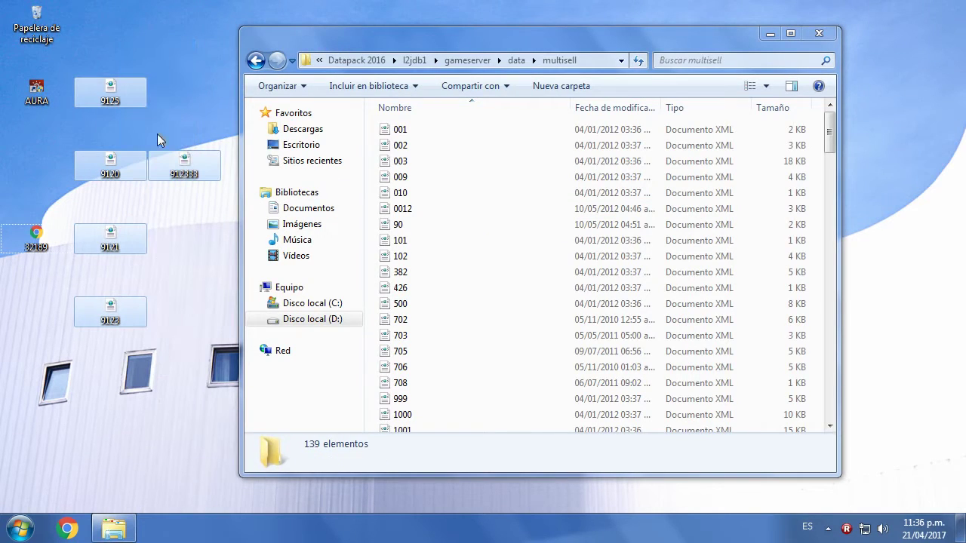
left_click_drag(130, 167, 194, 411)
left_click_drag(195, 415, 93, 6)
left_click_drag(110, 90, 373, 249)
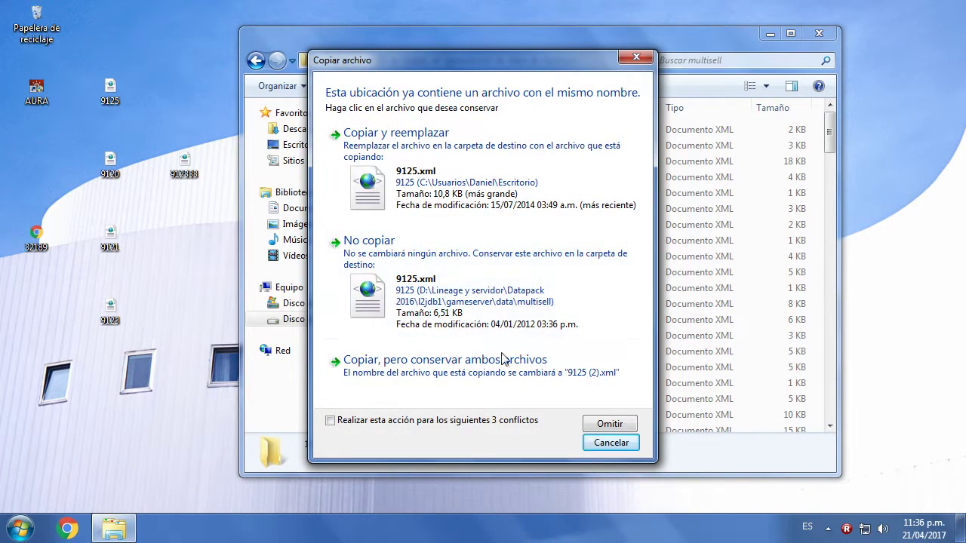
left_click(608, 424)
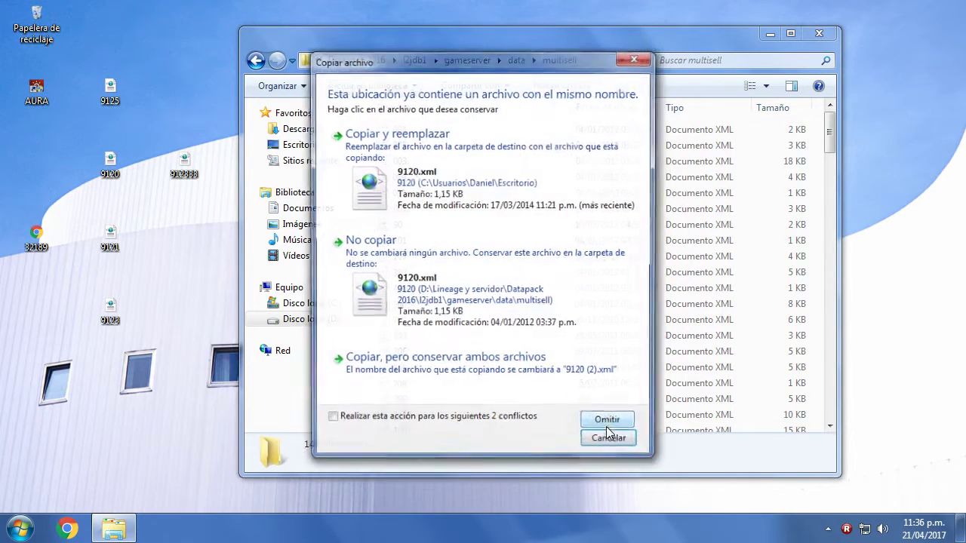
left_click(608, 425)
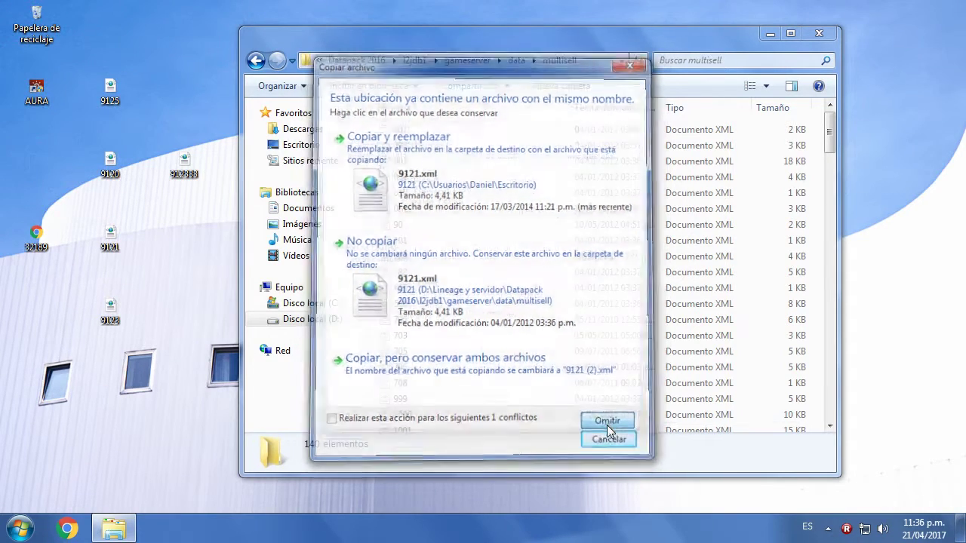
left_click(608, 425)
left_click(545, 432)
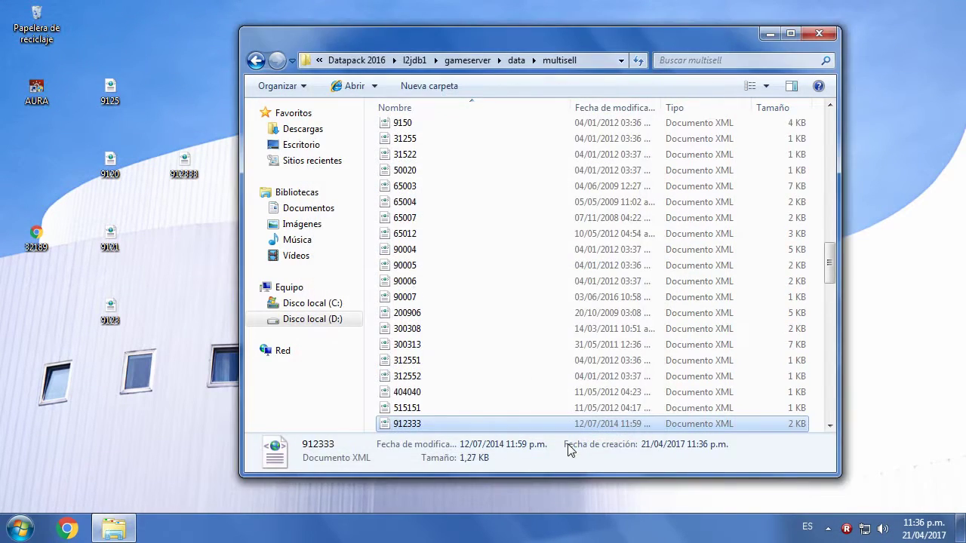
- Rename the desktop 9121 file to 91211
scroll(437, 386, "down", 1)
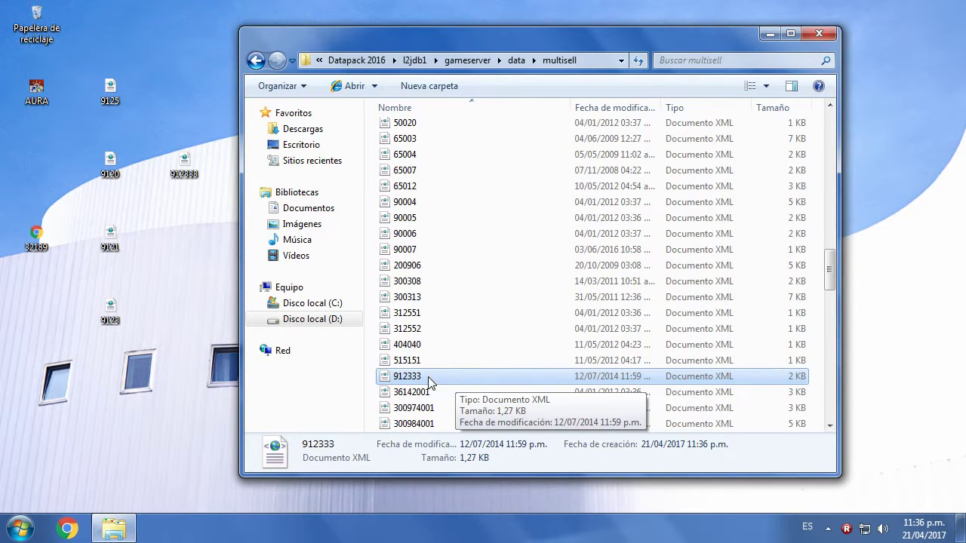
left_click(116, 260)
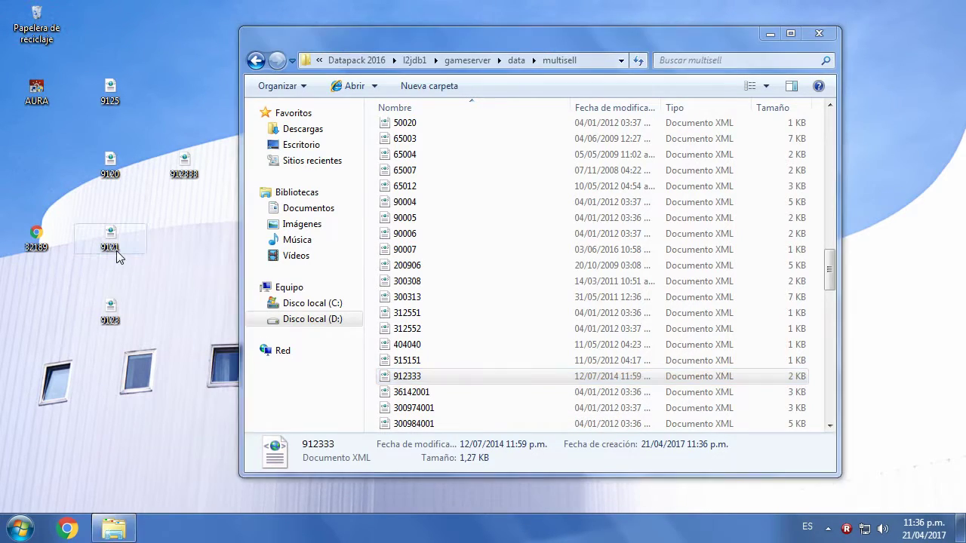
right_click(116, 251)
left_click(83, 258)
right_click(104, 249)
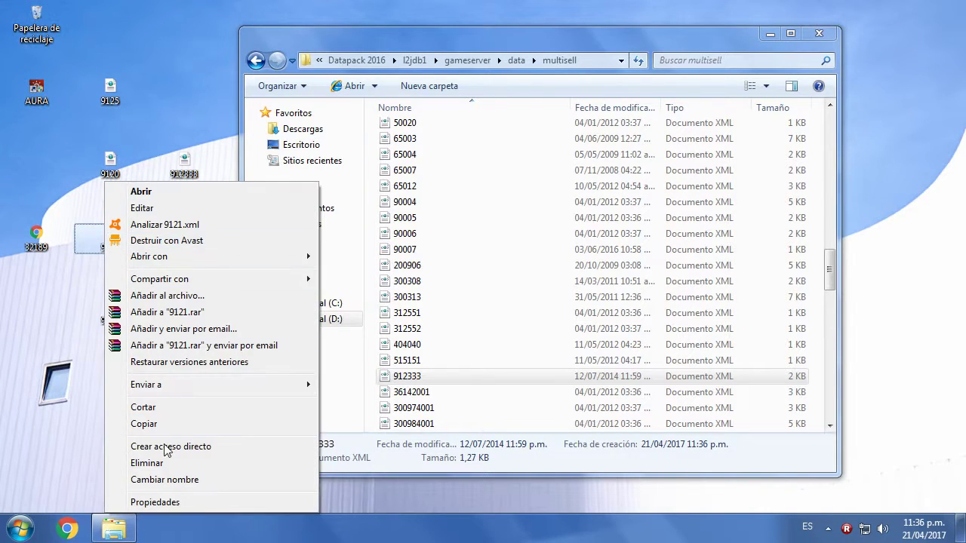
left_click(164, 480)
key("Return")
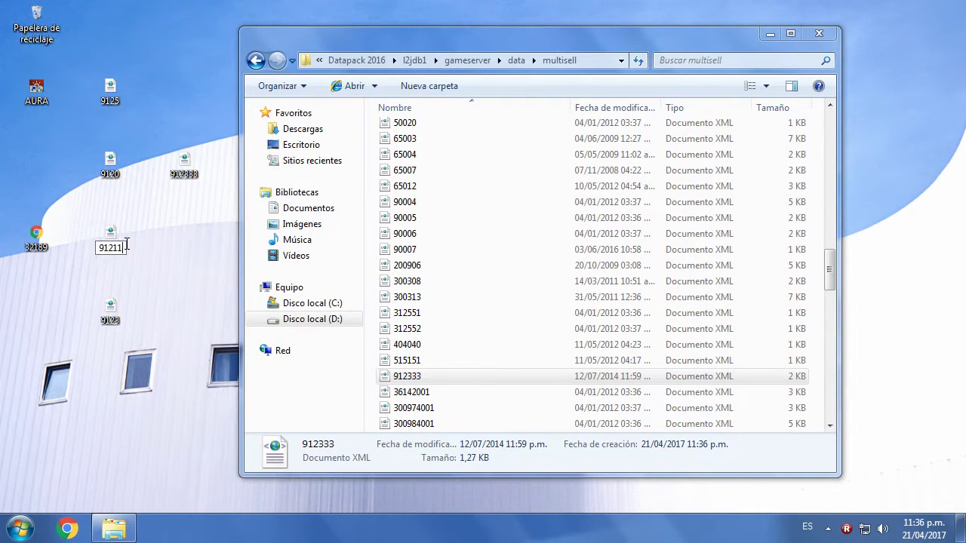
- Rename the desktop files 9120 to 91200 and 9123 to 91233
right_click(108, 162)
left_click(167, 459)
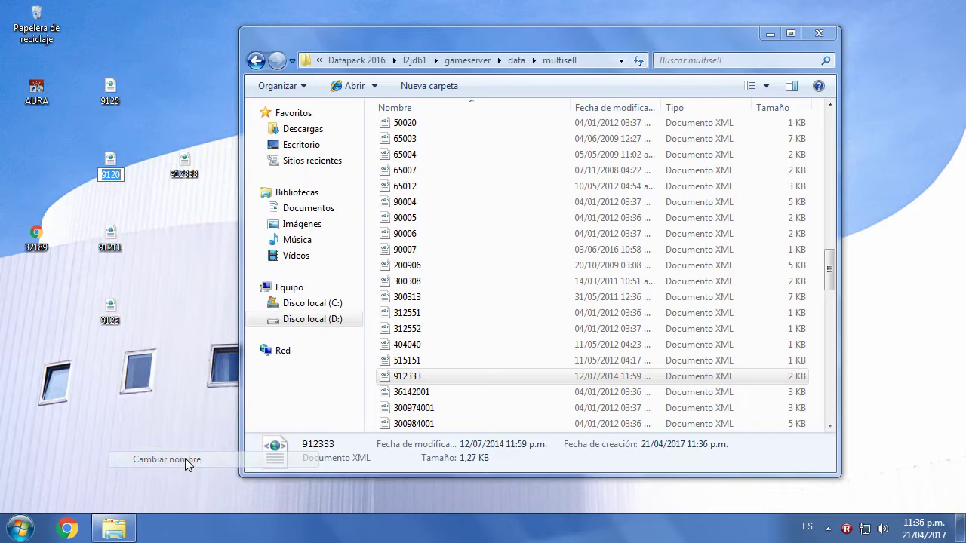
left_click(126, 175)
type("0")
key("Return")
right_click(116, 316)
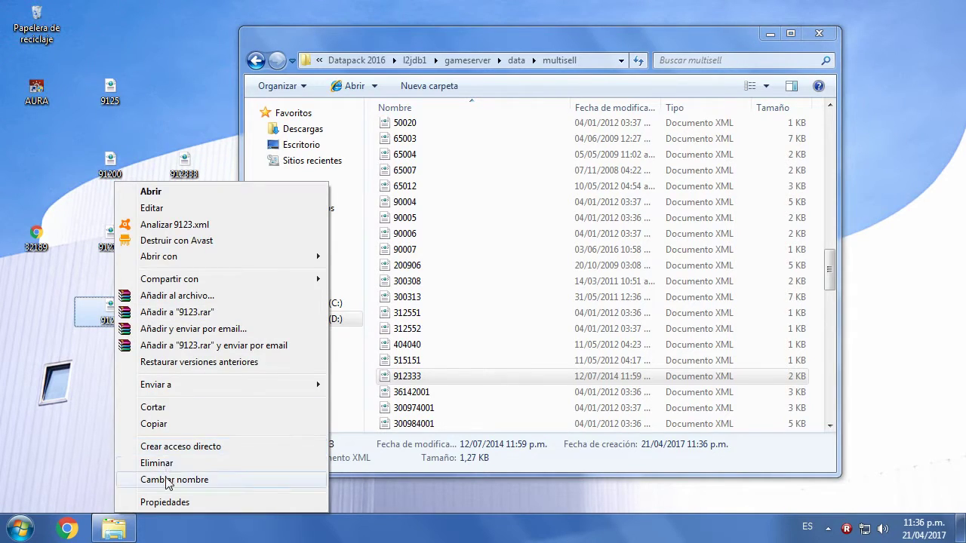
left_click(167, 479)
left_click(124, 321)
type("3")
left_click(147, 323)
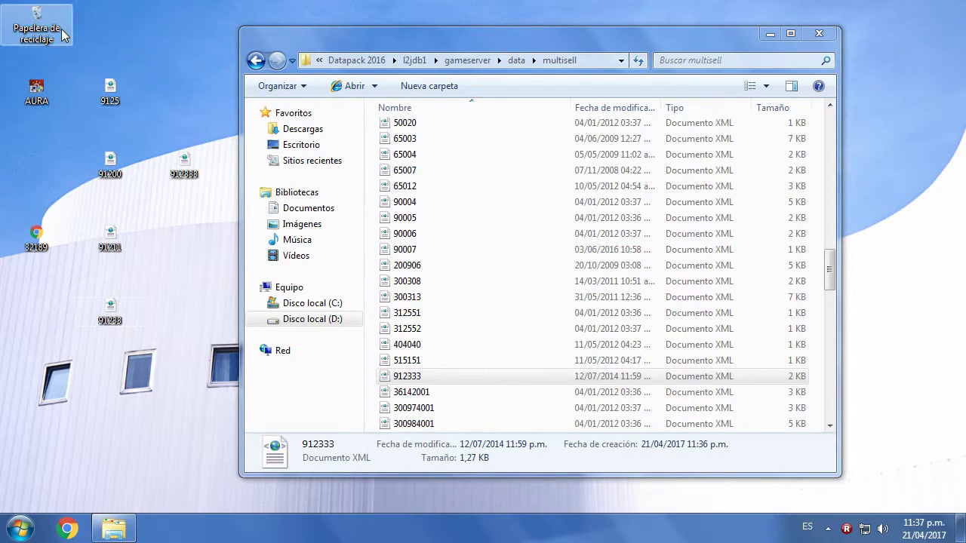
- Rename 9125 to 91255 and copy the four renamed files into multisell
right_click(115, 95)
right_click(114, 87)
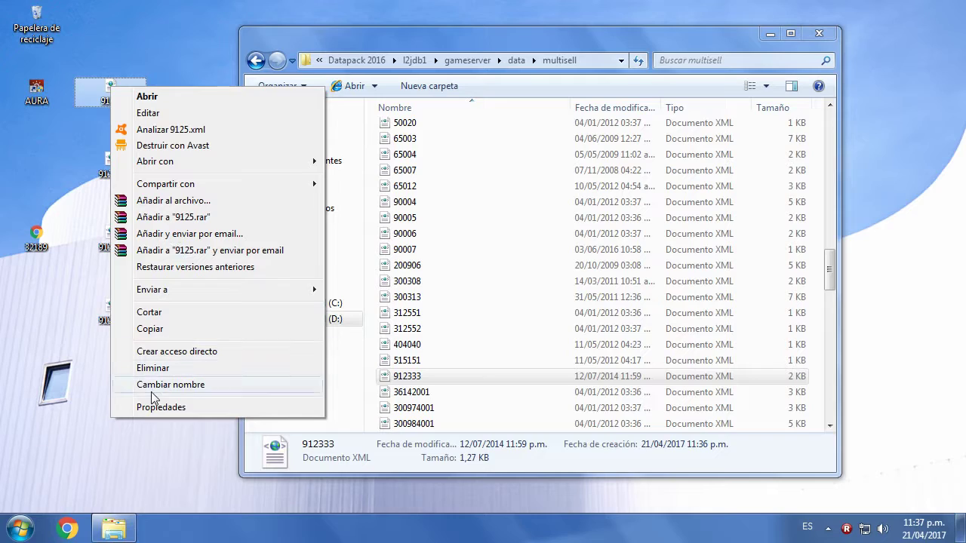
left_click(154, 382)
type("91255")
left_click(167, 257)
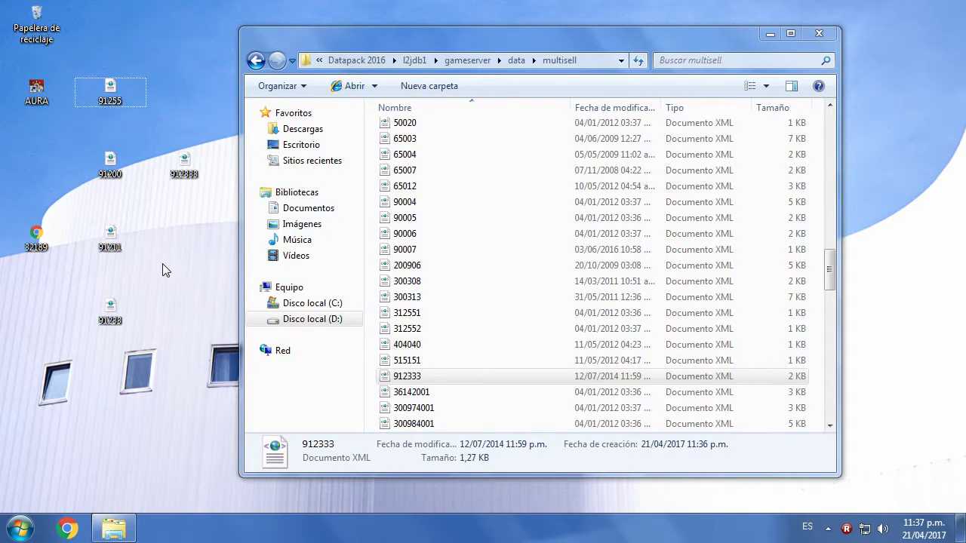
left_click_drag(157, 372, 372, 292)
left_click(370, 294)
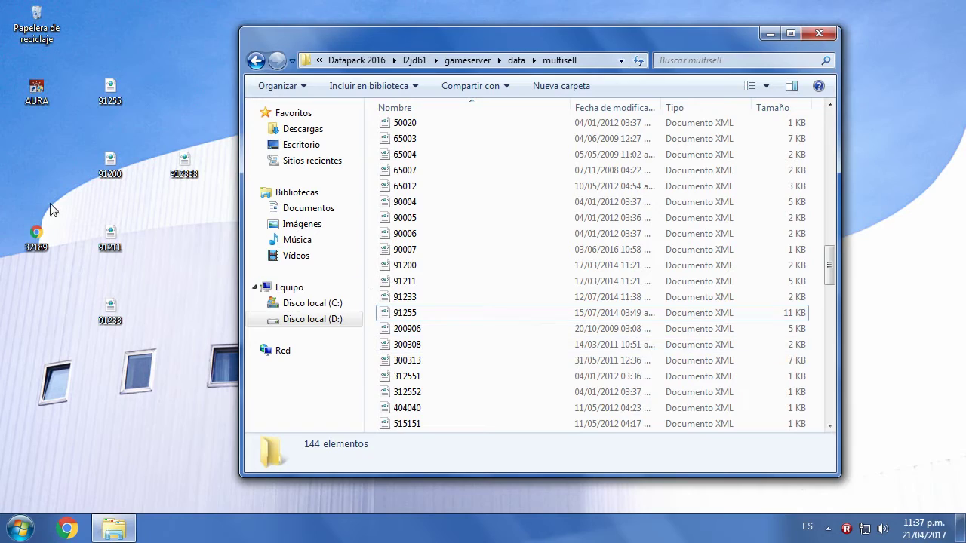
- Navigate from data into html\merchant and bring up the options for the copied 32189 page
right_click(43, 240)
left_click(256, 60)
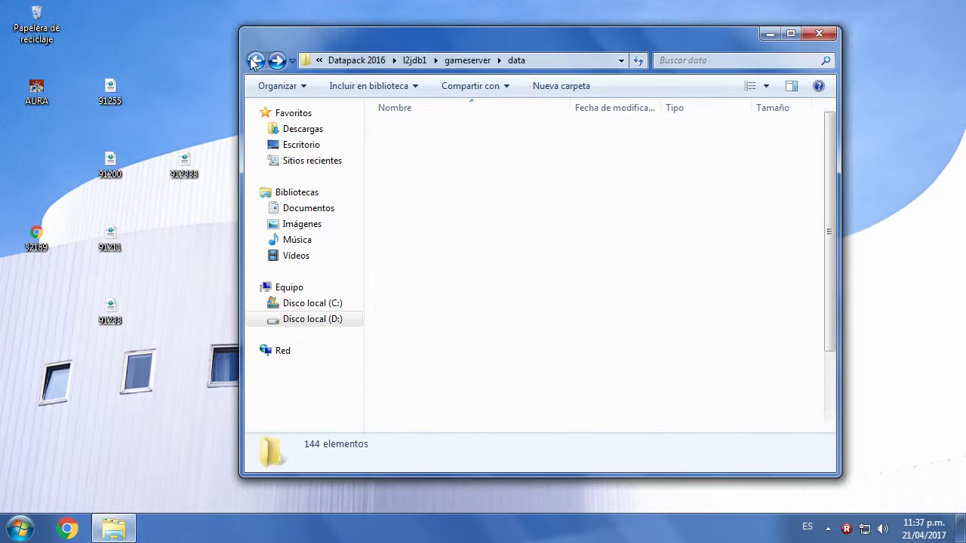
double_click(405, 211)
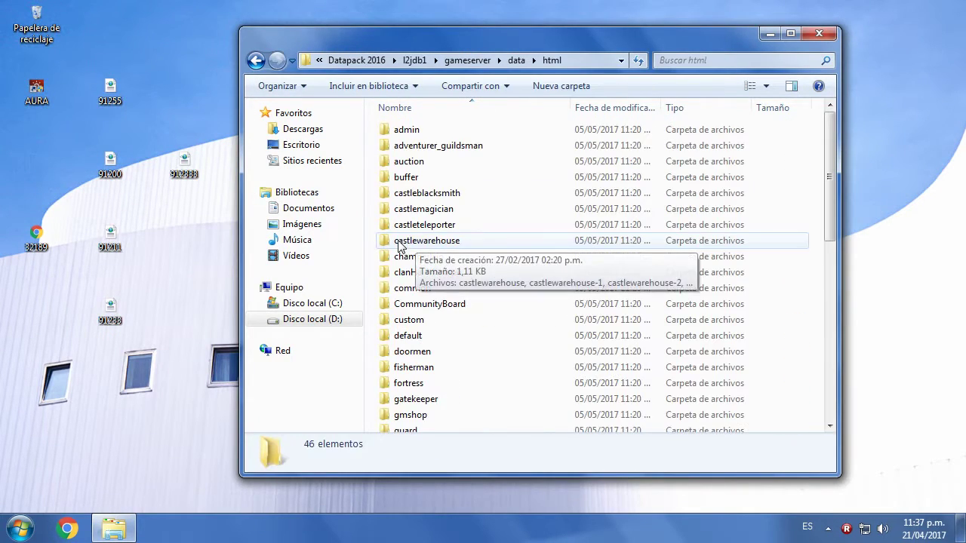
left_click(407, 336)
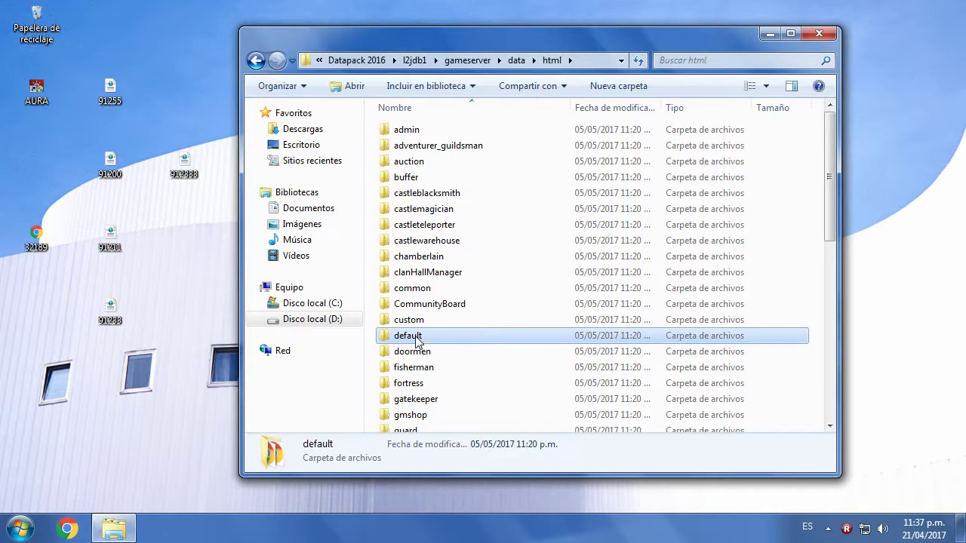
key("m")
double_click(405, 142)
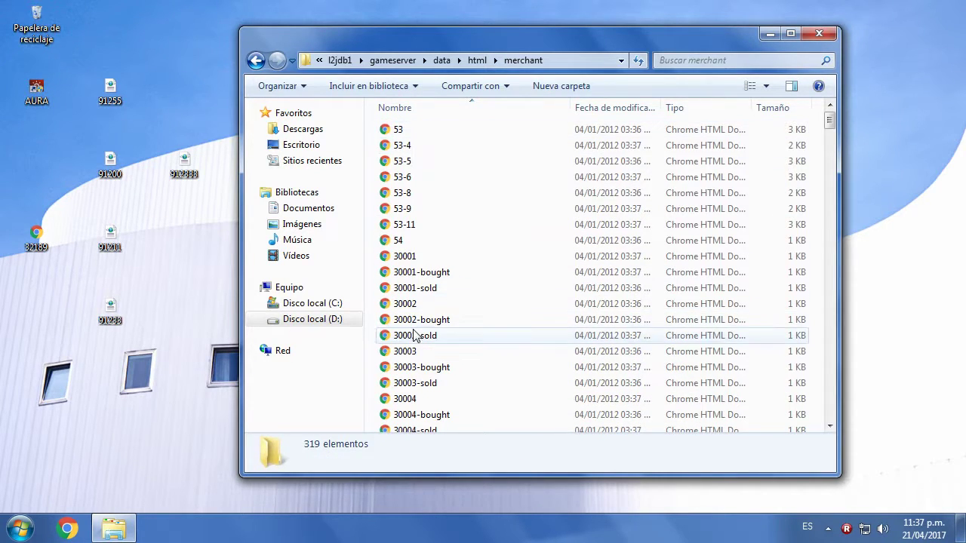
left_click_drag(829, 120, 679, 422)
left_click(415, 396)
right_click(415, 396)
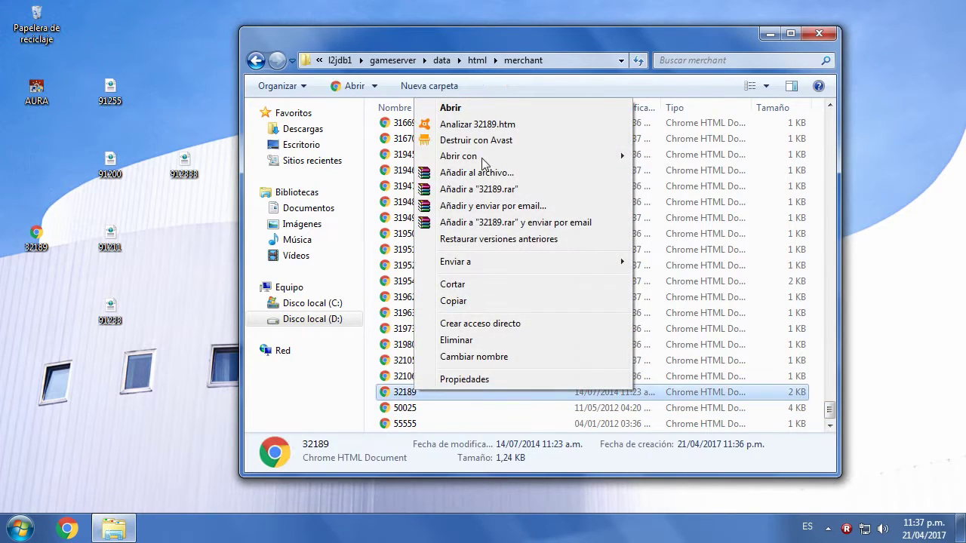
- Open 32189 in Notepad and change the first three multisell ids to 91200, 91233 and 91211
mouse_move(516, 158)
left_click(672, 170)
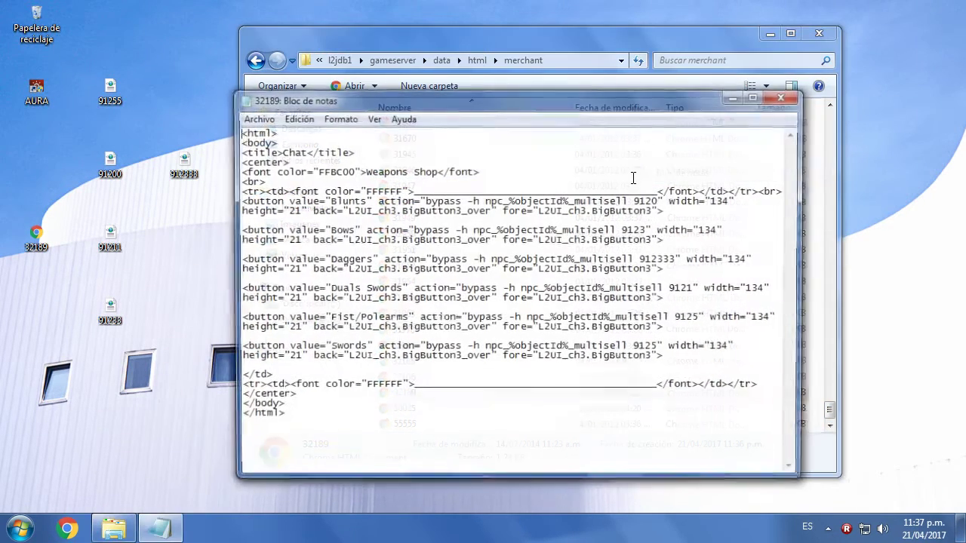
type("0")
left_click(646, 231)
type("3")
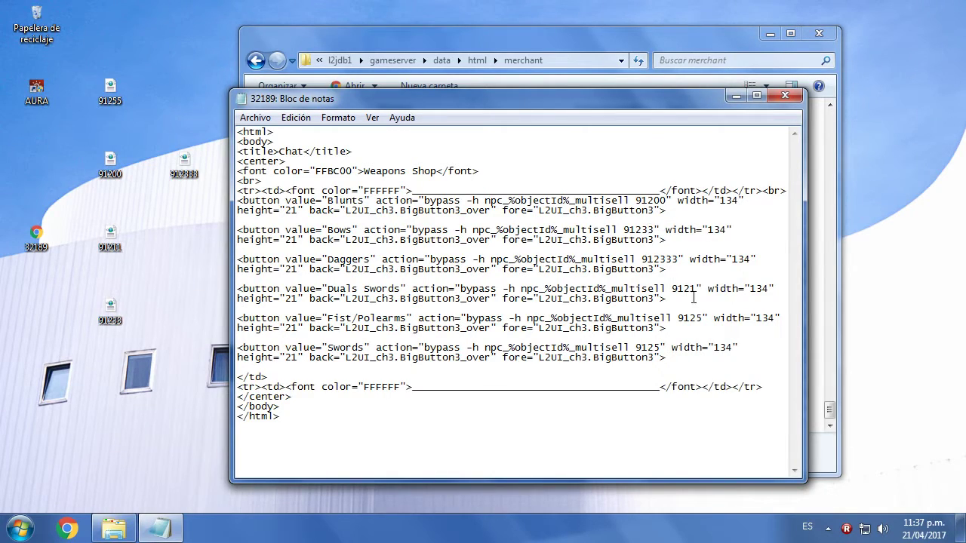
left_click(692, 290)
type("1")
- Change the Fist/Polearms and Swords multisell ids to 91255, then save and close the page
left_click(701, 319)
type("5")
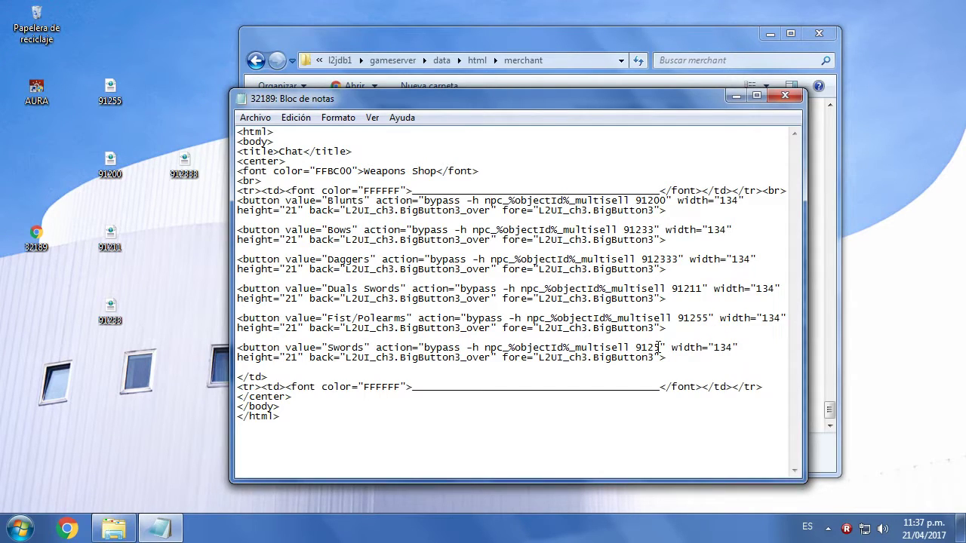
left_click(659, 347)
type("5")
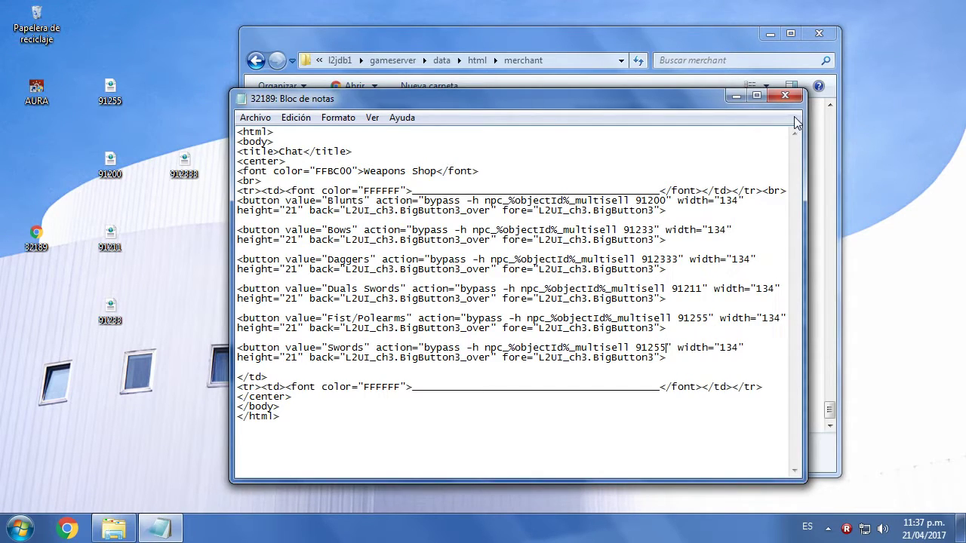
left_click(784, 96)
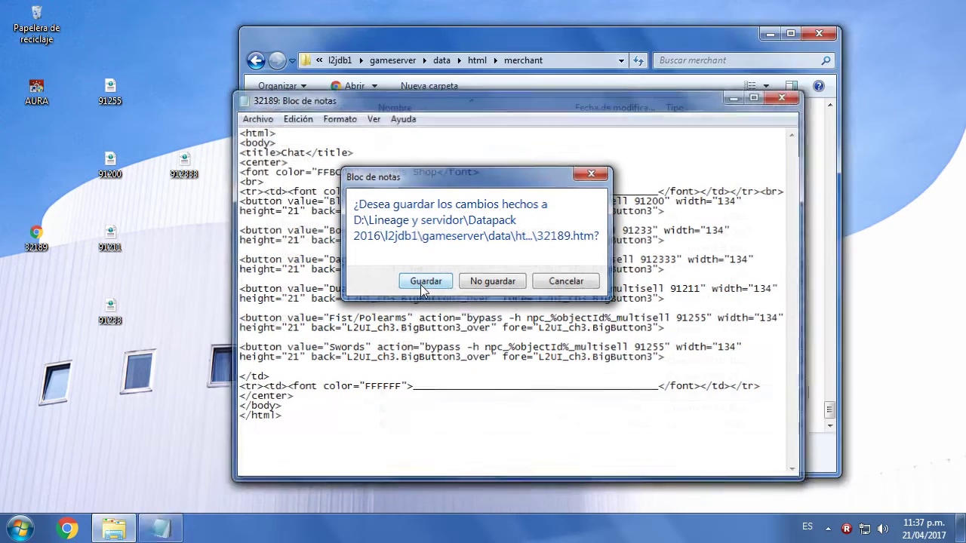
left_click(423, 284)
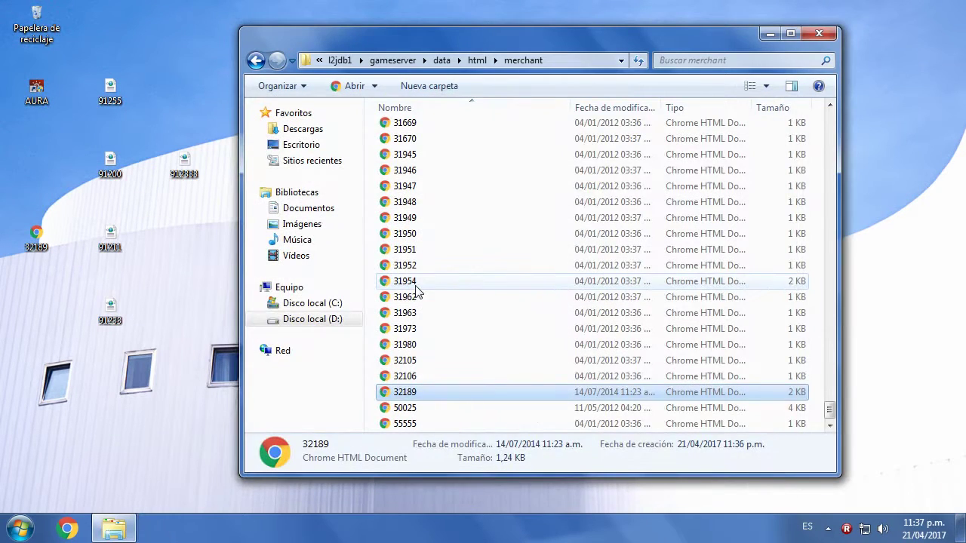
- Go back up to l2jdb1, open the loginserver folder and minimise the window
left_click(257, 60)
left_click(257, 60)
left_click(256, 60)
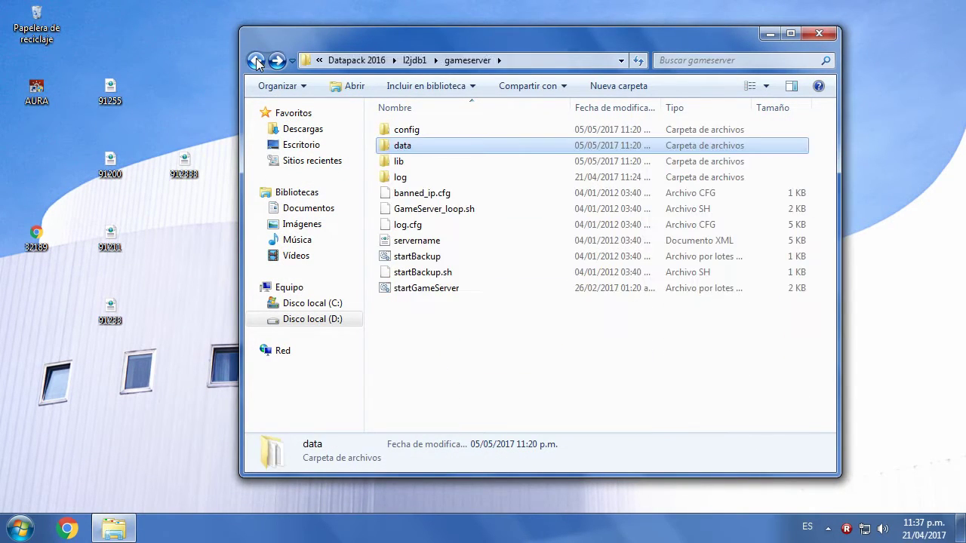
left_click(257, 60)
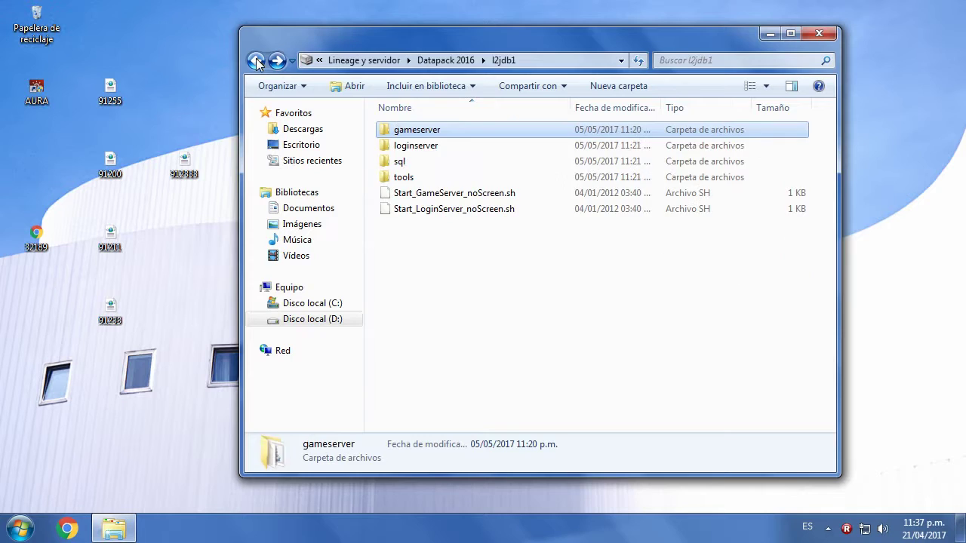
double_click(427, 151)
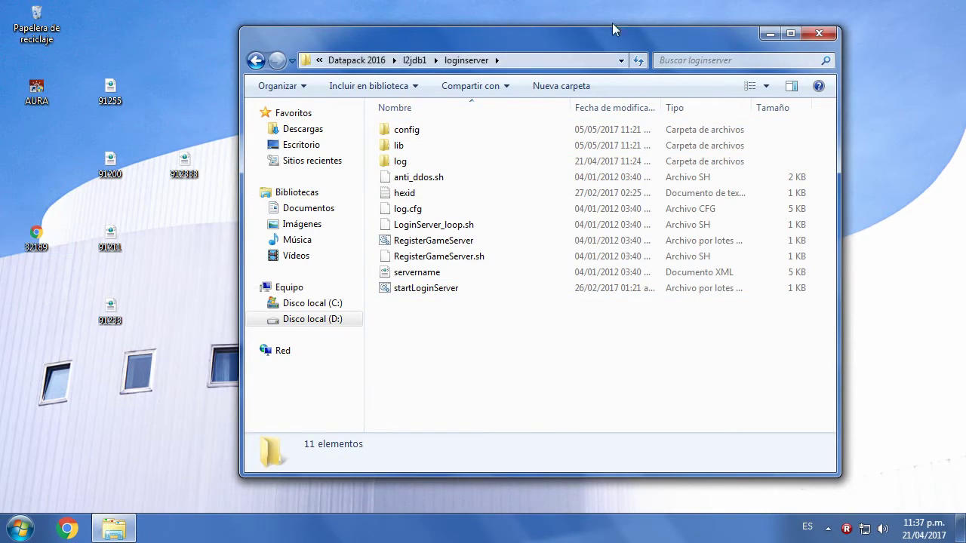
left_click(769, 33)
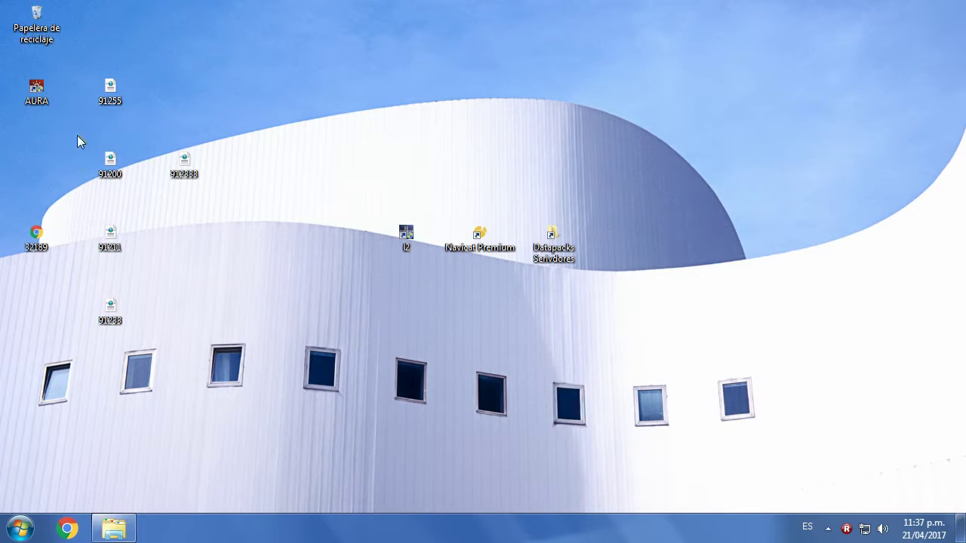
- Arrange the 91255, 91200, 91211, 91233 and 32189 desktop icons into two left columns
left_click_drag(53, 128, 23, 167)
left_click_drag(175, 162, 109, 151)
left_click(158, 367)
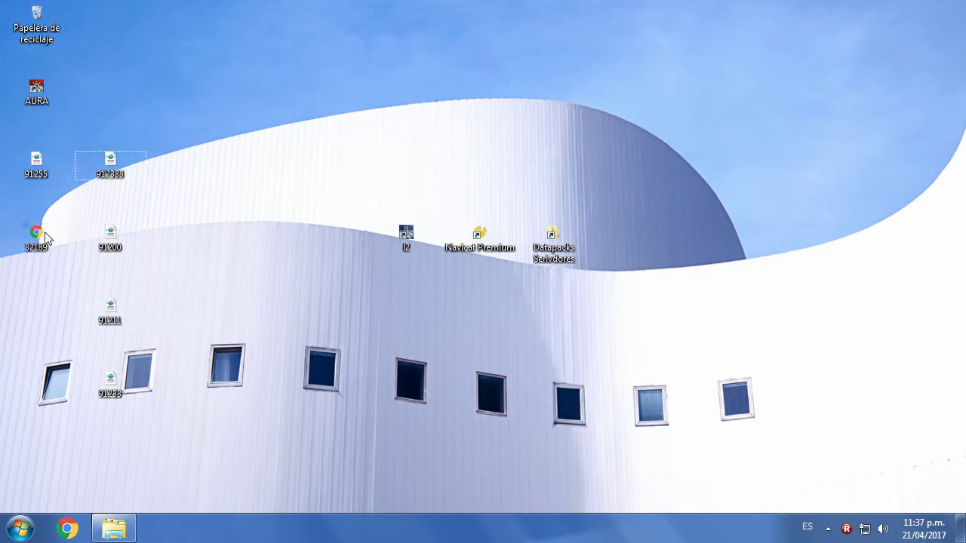
left_click_drag(55, 240, 242, 207)
left_click_drag(120, 252, 58, 263)
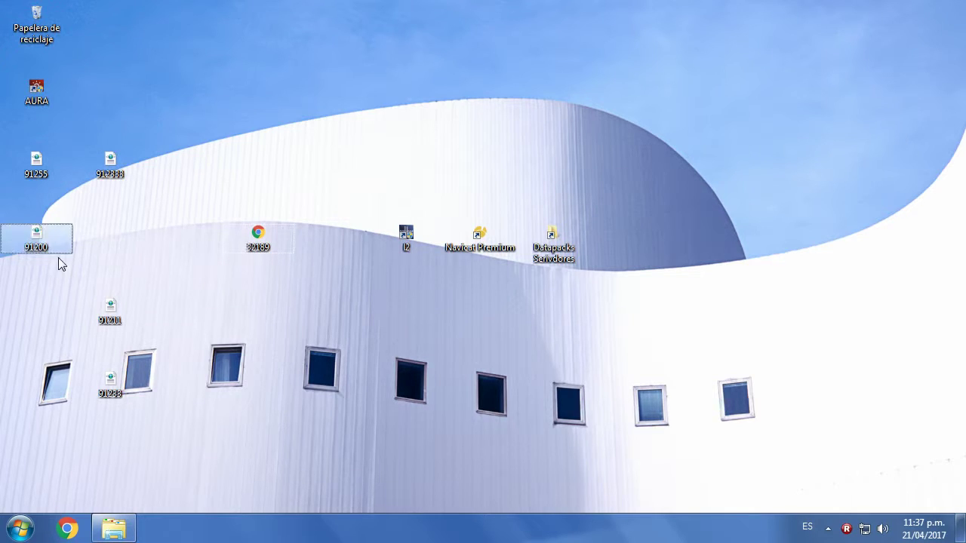
left_click_drag(110, 311, 4, 287)
left_click_drag(110, 378, 110, 234)
left_click_drag(240, 239, 93, 312)
- Launch Navicat Premium, connect to localhost and open l2jdb1 to list its 133 tables
double_click(479, 234)
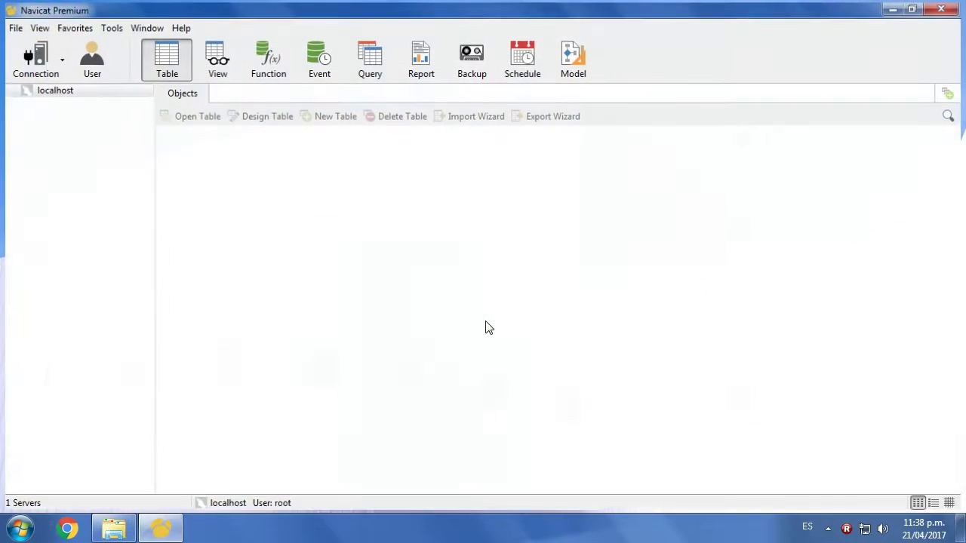
double_click(53, 92)
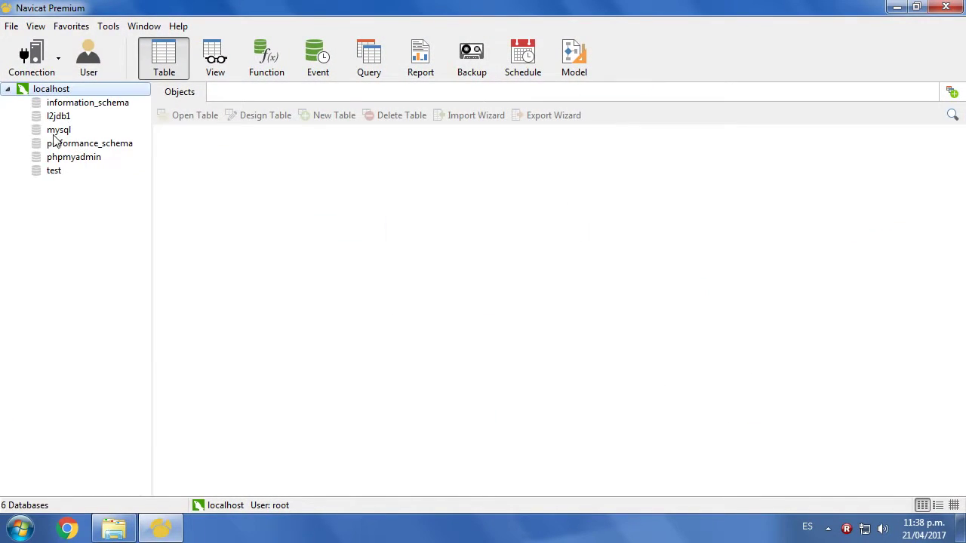
left_click(59, 116)
double_click(59, 117)
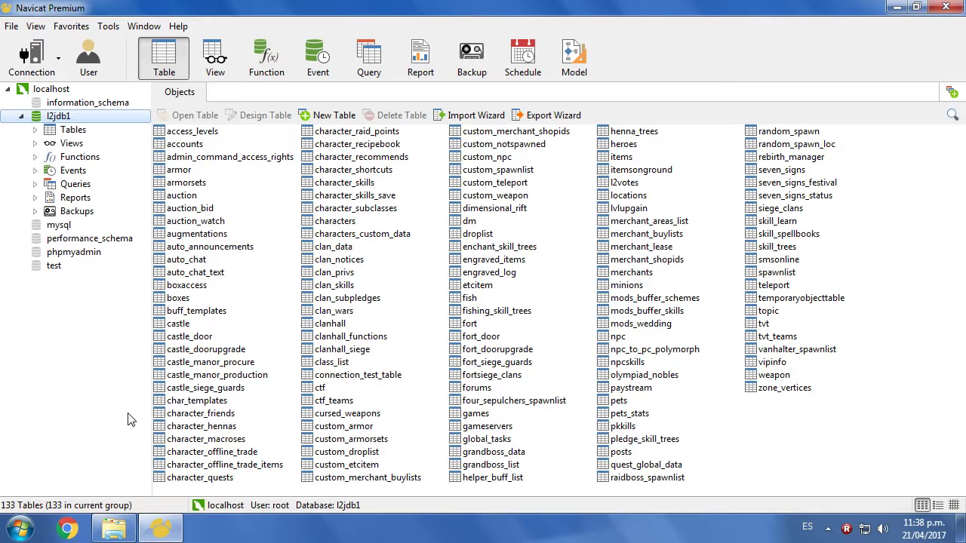
- Open custom_npc, scroll through its columns and select the Necromancer of Destruction record (id 54)
double_click(501, 158)
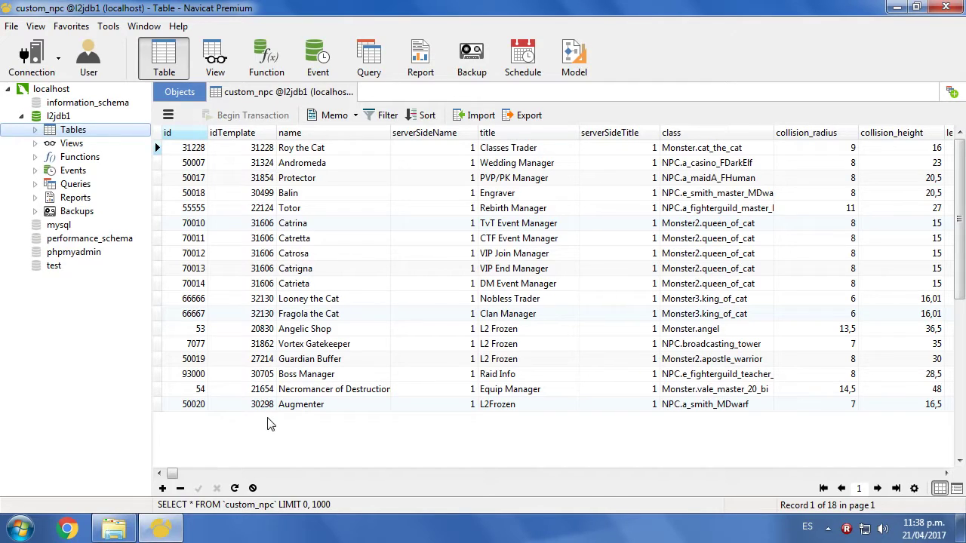
left_click_drag(181, 474, 348, 474)
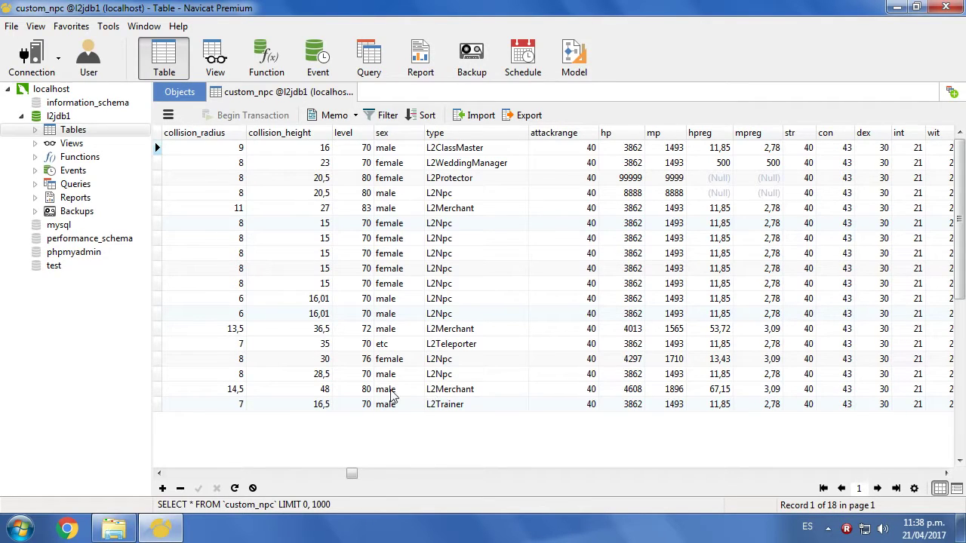
left_click_drag(351, 473, 155, 467)
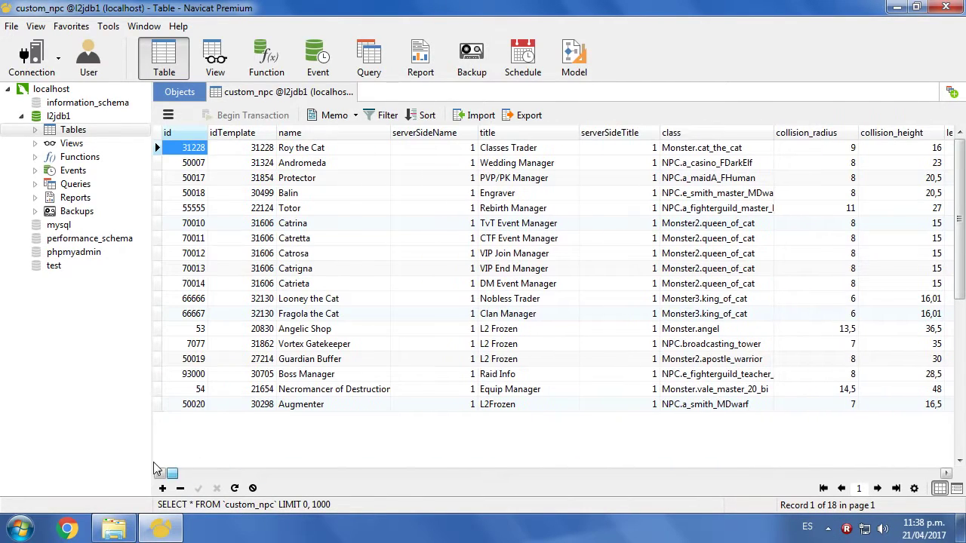
left_click(158, 390)
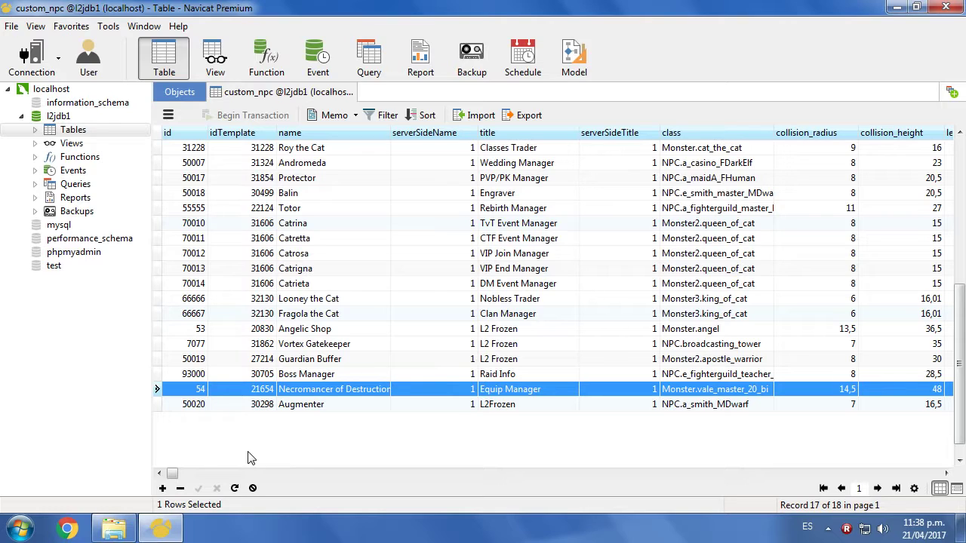
left_click_drag(174, 473, 373, 472)
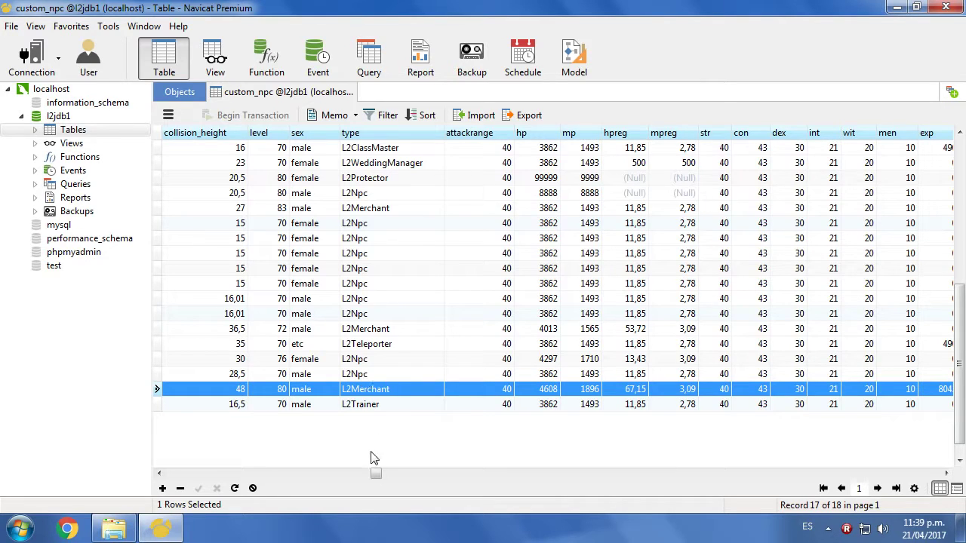
left_click_drag(376, 473, 172, 473)
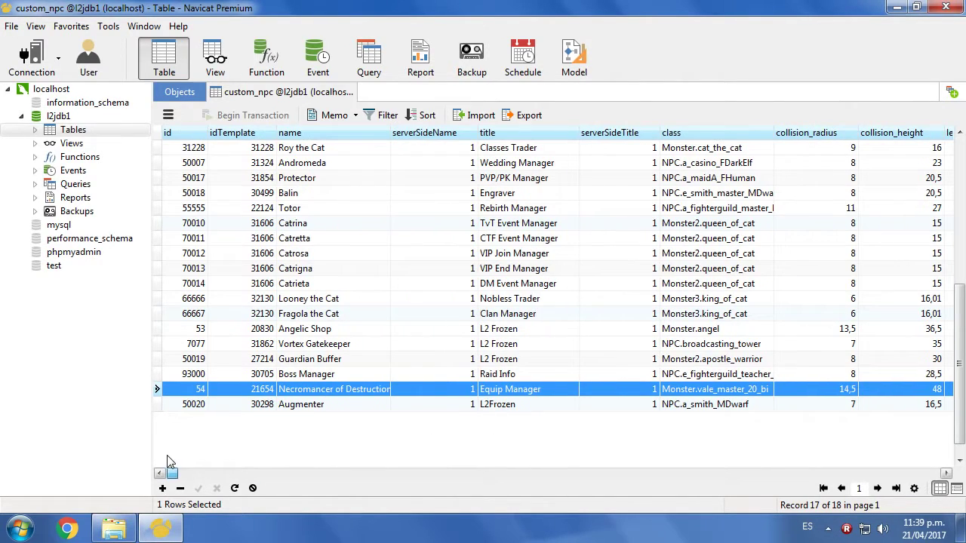
- Copy record 54 and paste its values into a newly added custom_npc record
right_click(158, 394)
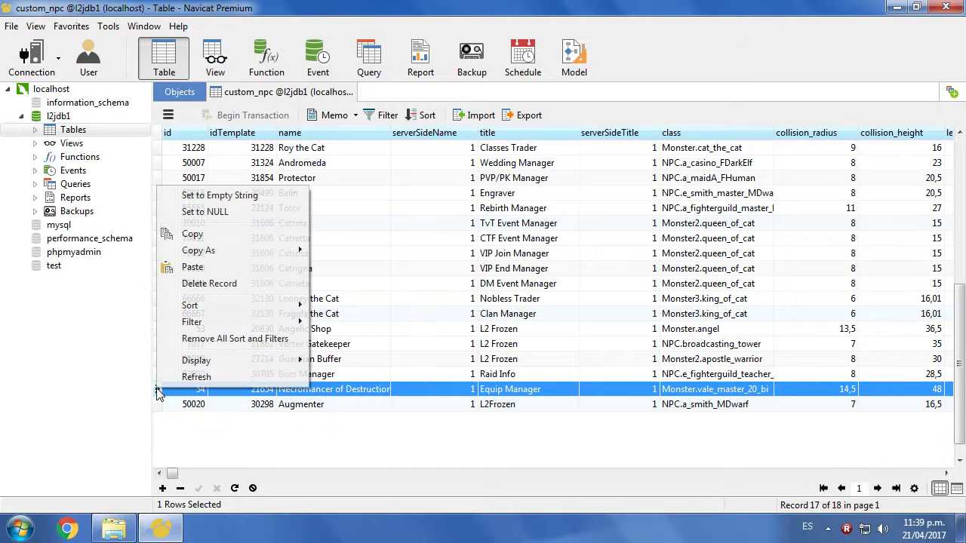
left_click(200, 234)
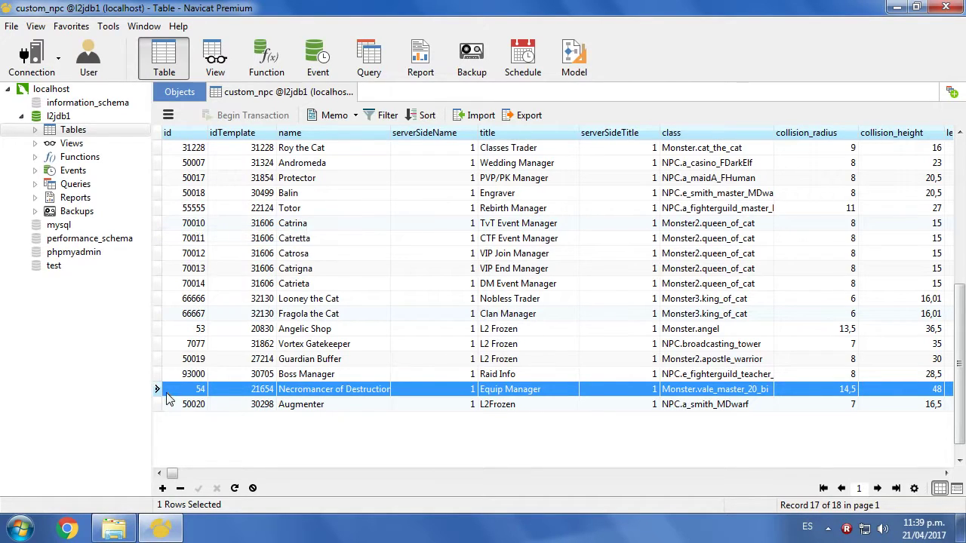
left_click(164, 441)
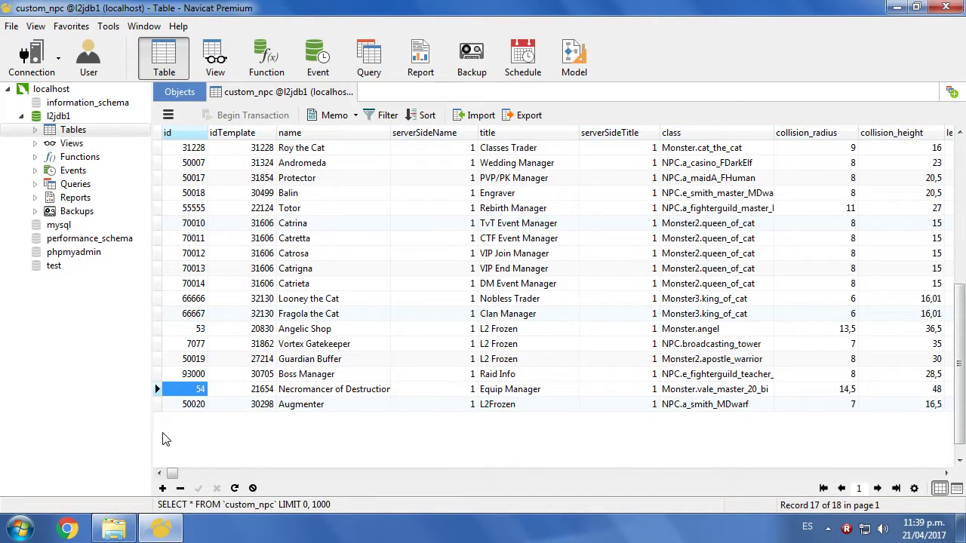
left_click(156, 390)
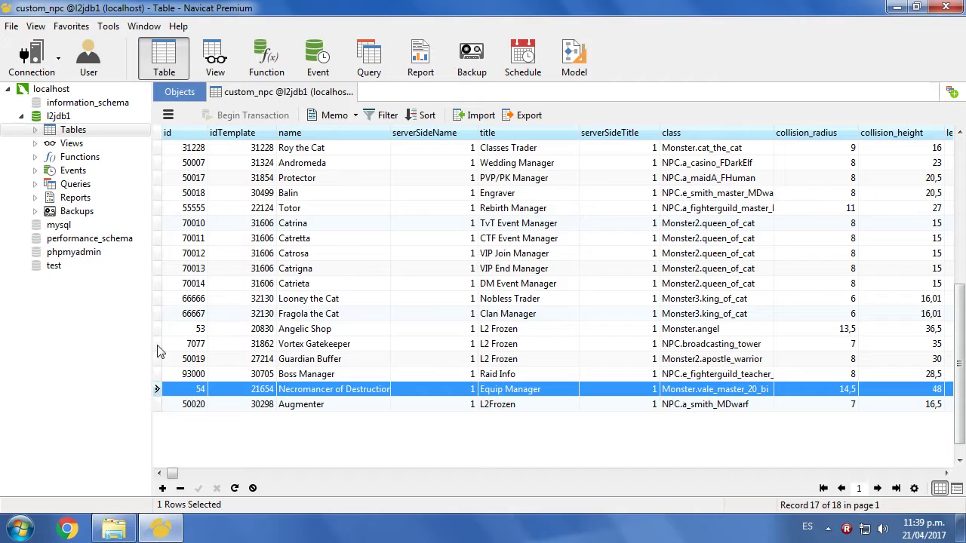
right_click(158, 393)
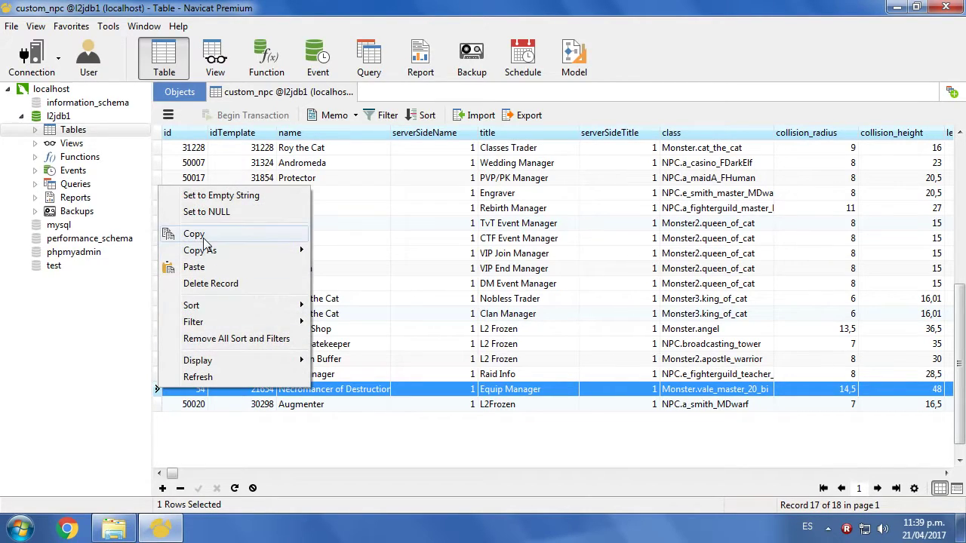
left_click(212, 475)
left_click(163, 488)
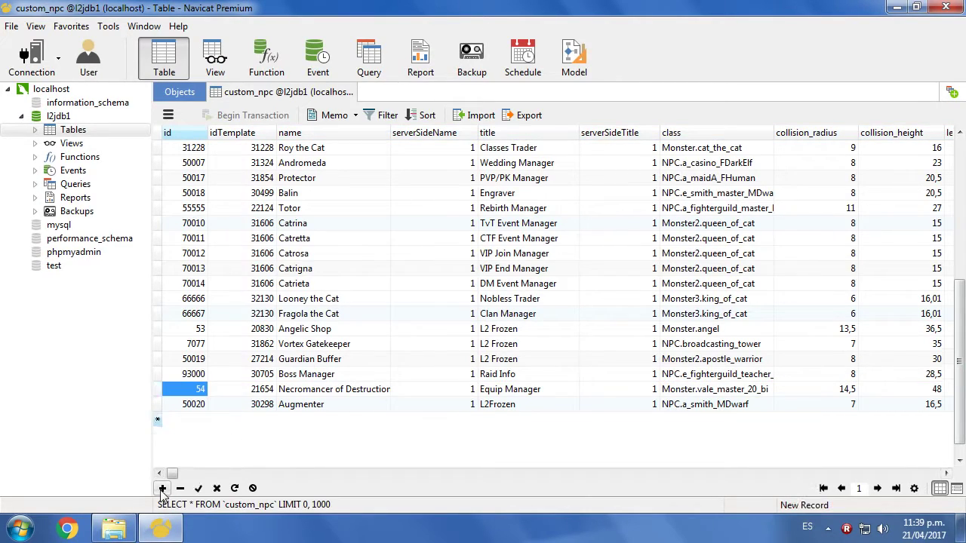
right_click(158, 423)
left_click(173, 280)
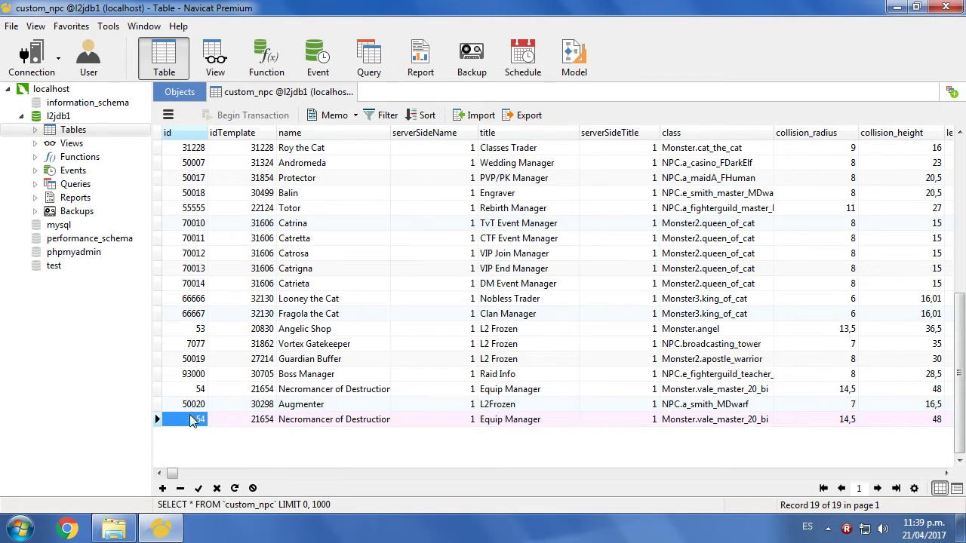
- Start retyping the new record's id as 32, then return to the custom_npc table
left_click(191, 420)
type("32")
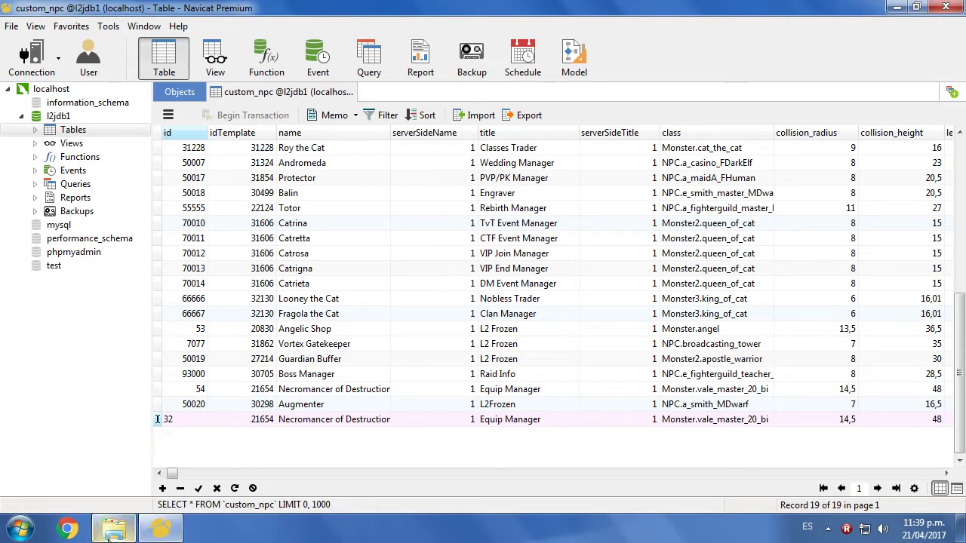
left_click(111, 530)
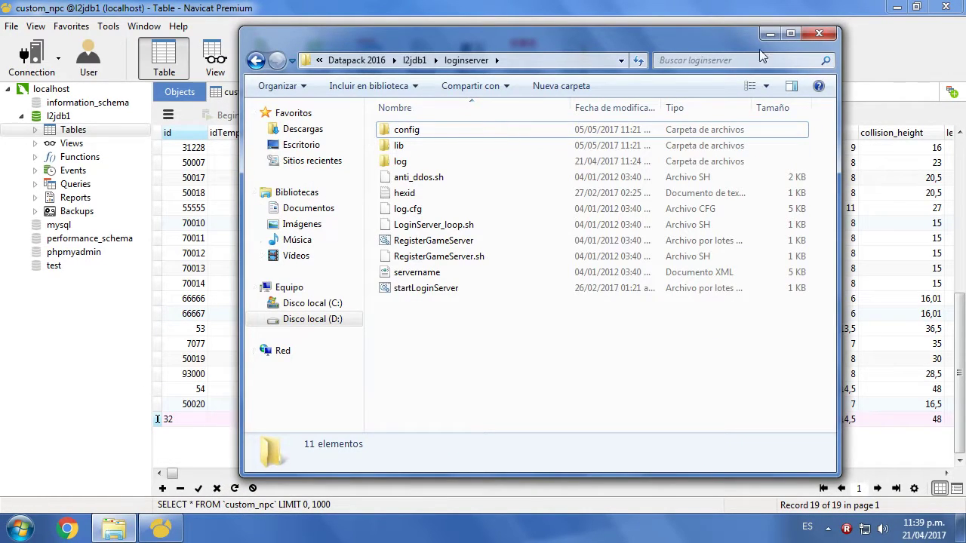
left_click(896, 7)
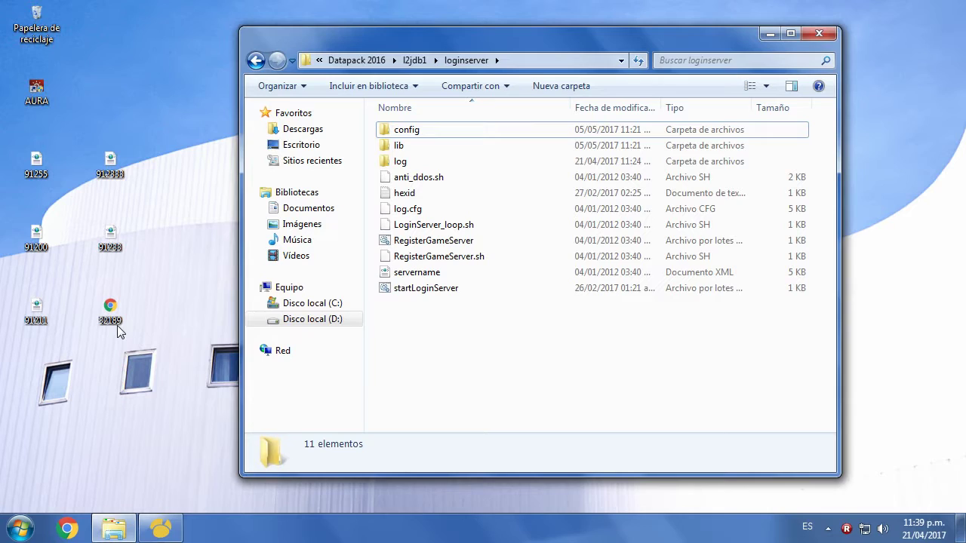
left_click(159, 528)
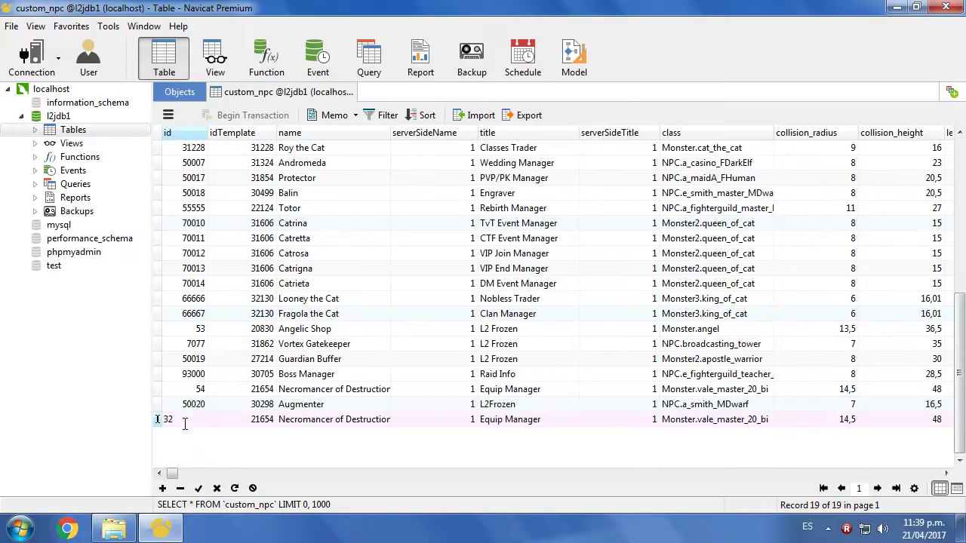
- Set the new record's id to 32189, name to Weapon Shop and title to L2
type("32189")
left_click(302, 421)
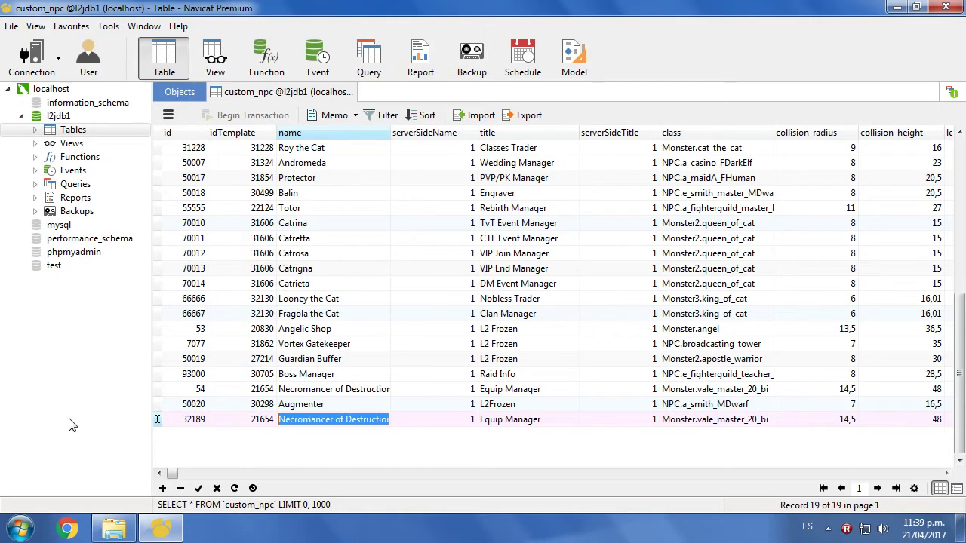
type("Weapon ")
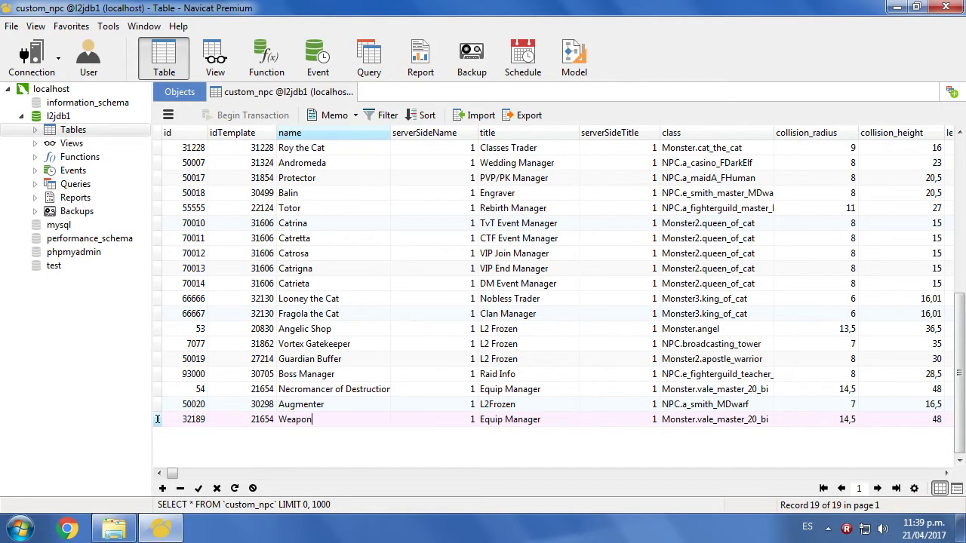
type("Shop")
left_click(513, 425)
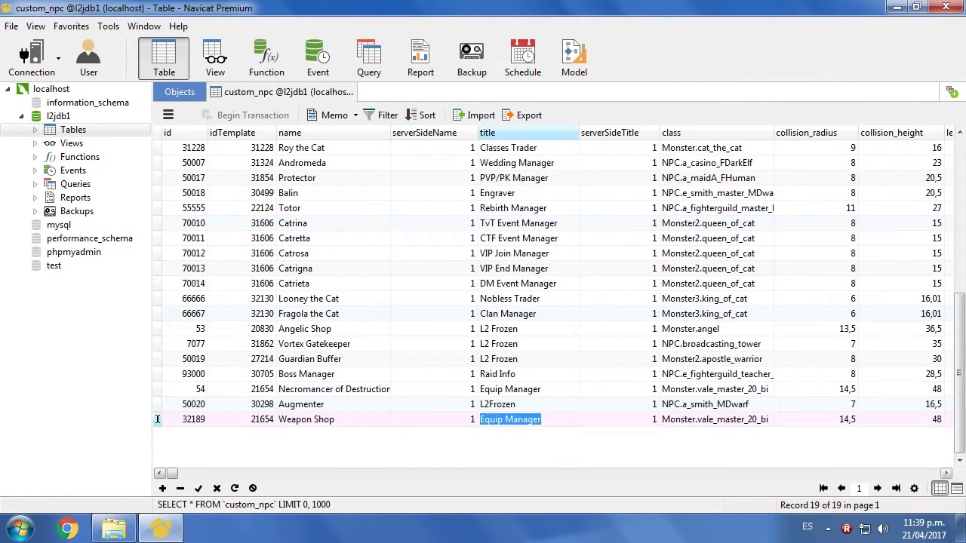
type("L2")
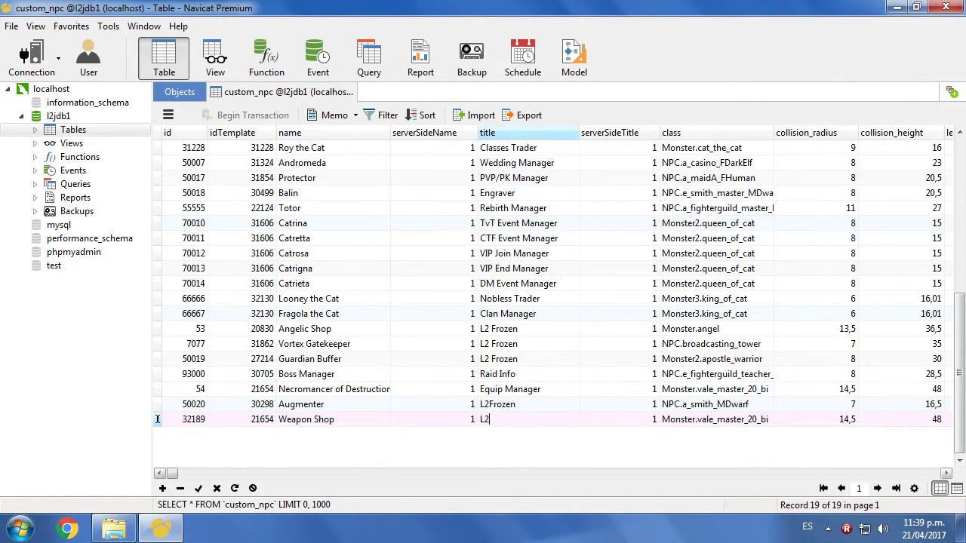
key("Return")
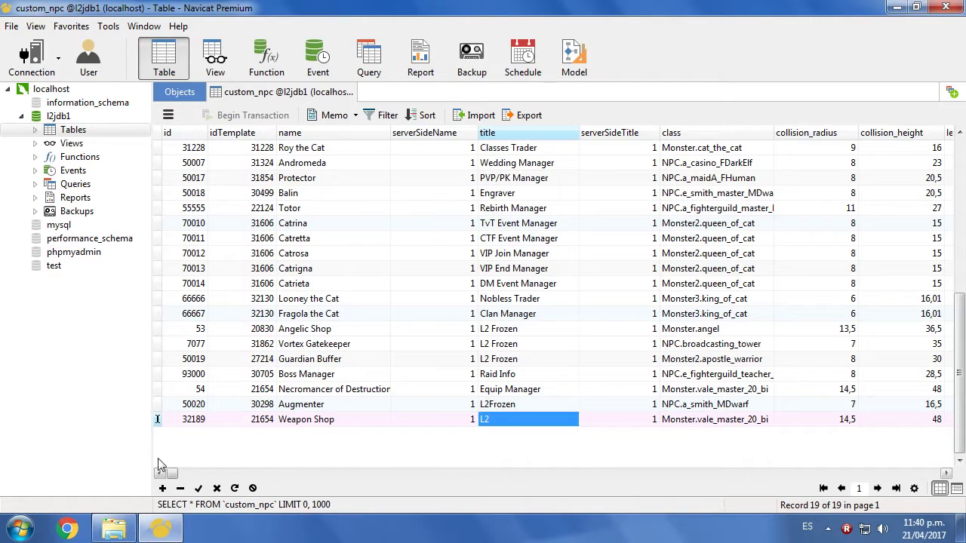
- Close the custom_npc table and save the changes
left_click_drag(188, 475, 341, 475)
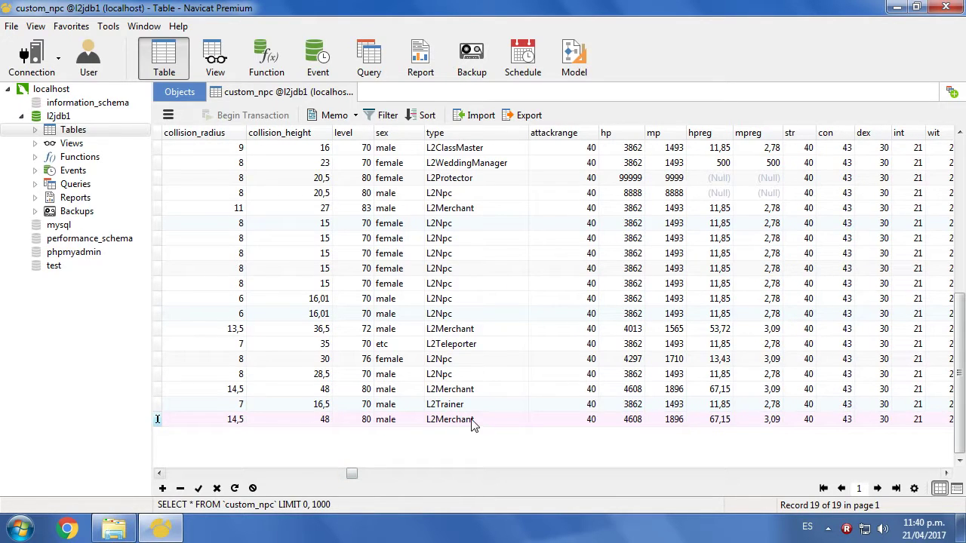
scroll(352, 473, "left", 5)
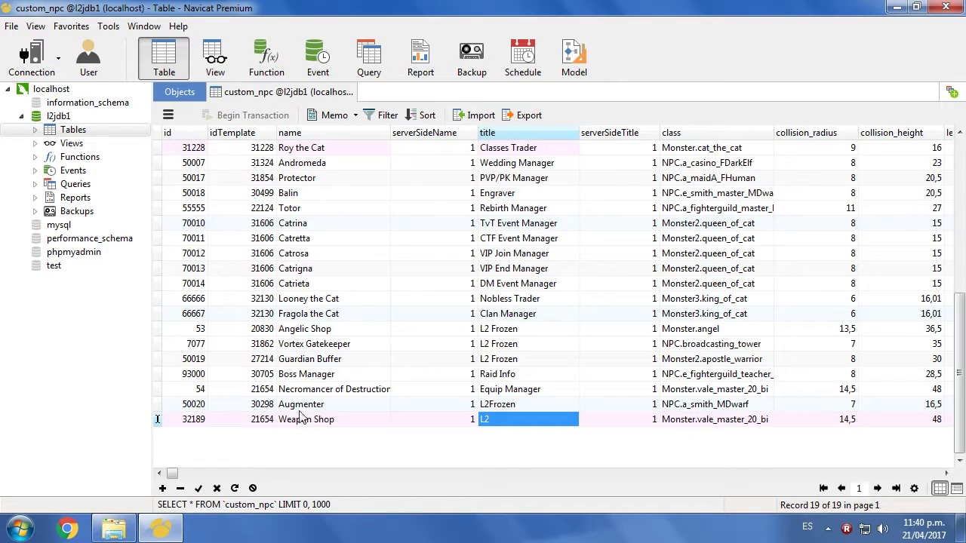
left_click(348, 91)
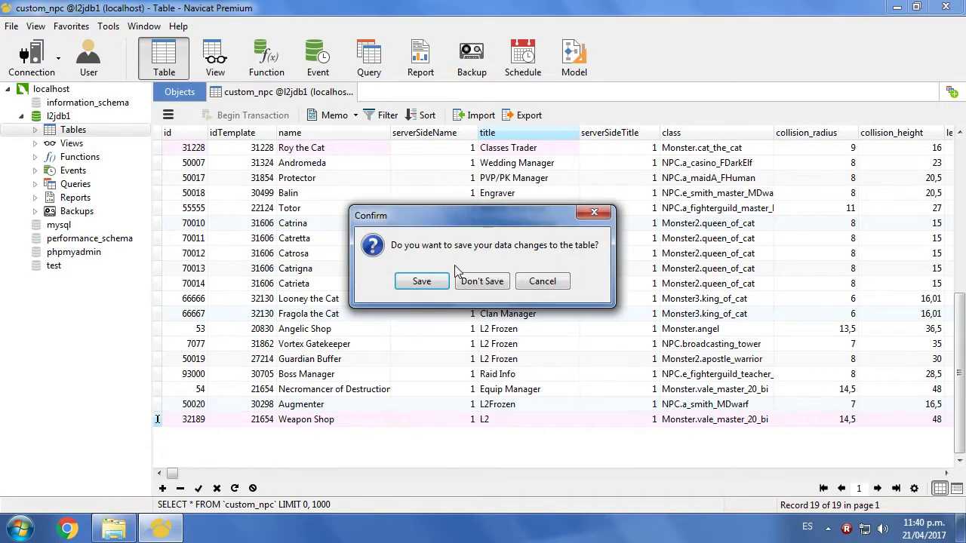
left_click(422, 281)
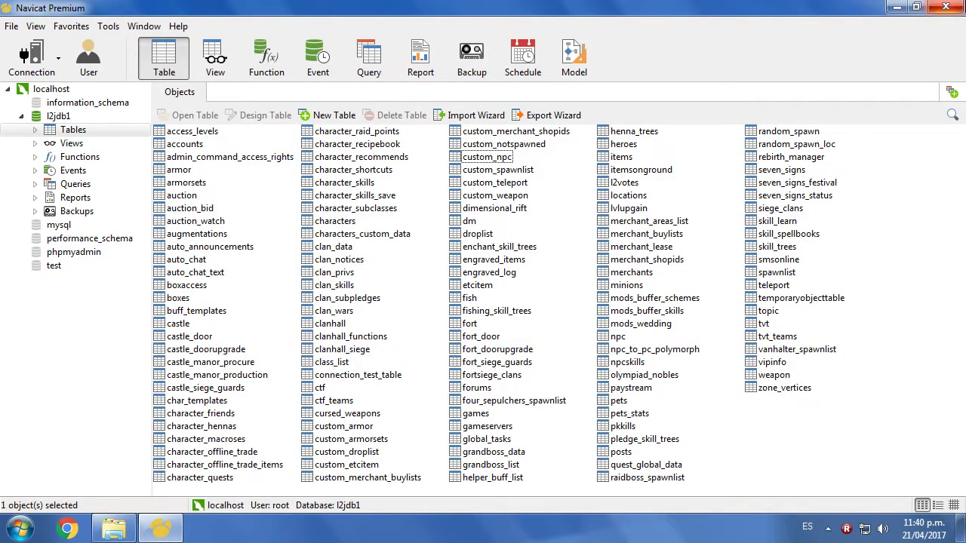
- Close Navicat, launch the login server, then run startGameServer from the gameserver folder
left_click(948, 8)
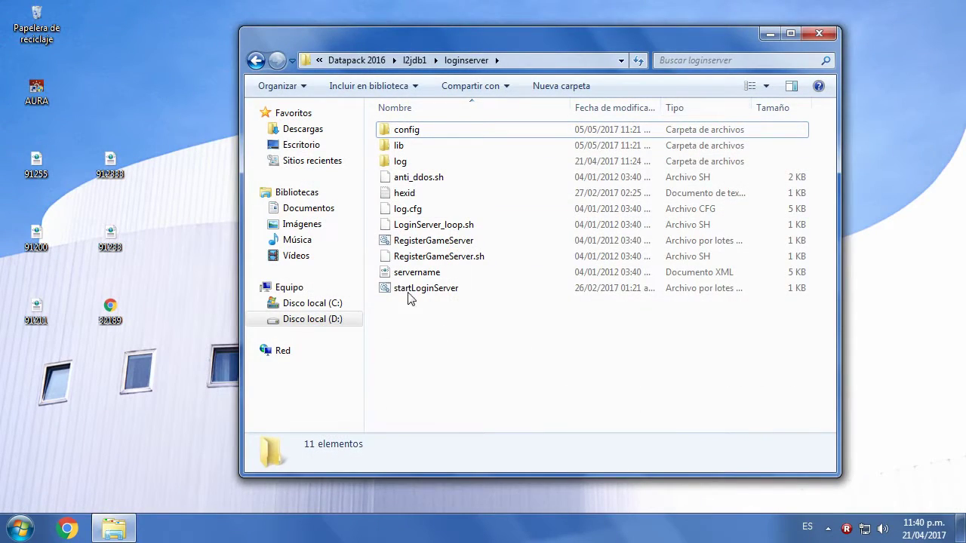
double_click(408, 293)
left_click(256, 60)
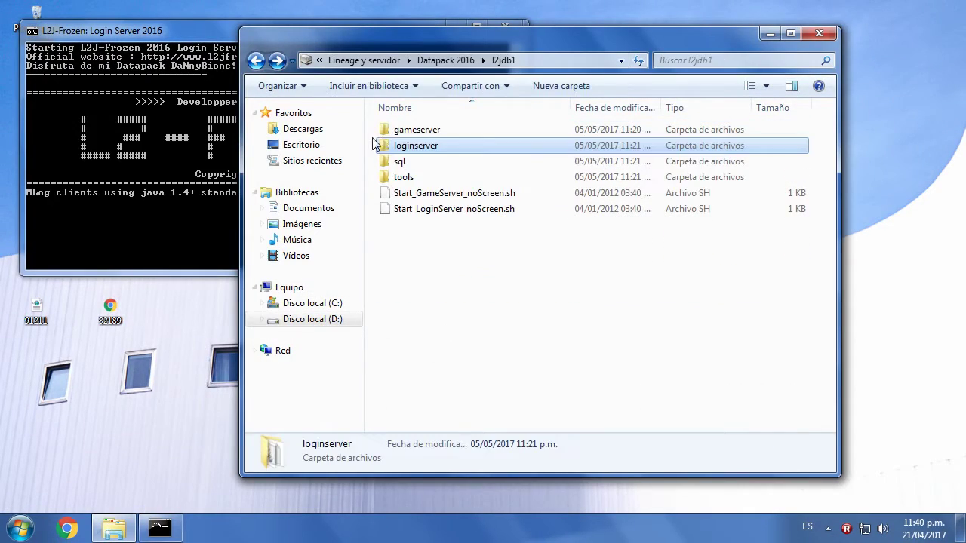
double_click(428, 134)
left_click(413, 271)
double_click(422, 288)
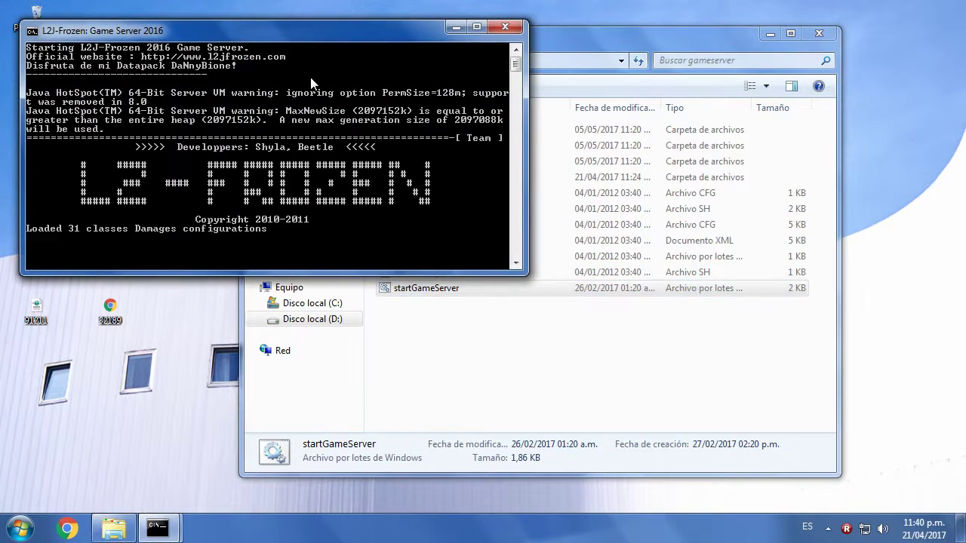
- Move the game server console aside and minimize the Login Server console
left_click_drag(237, 30, 410, 17)
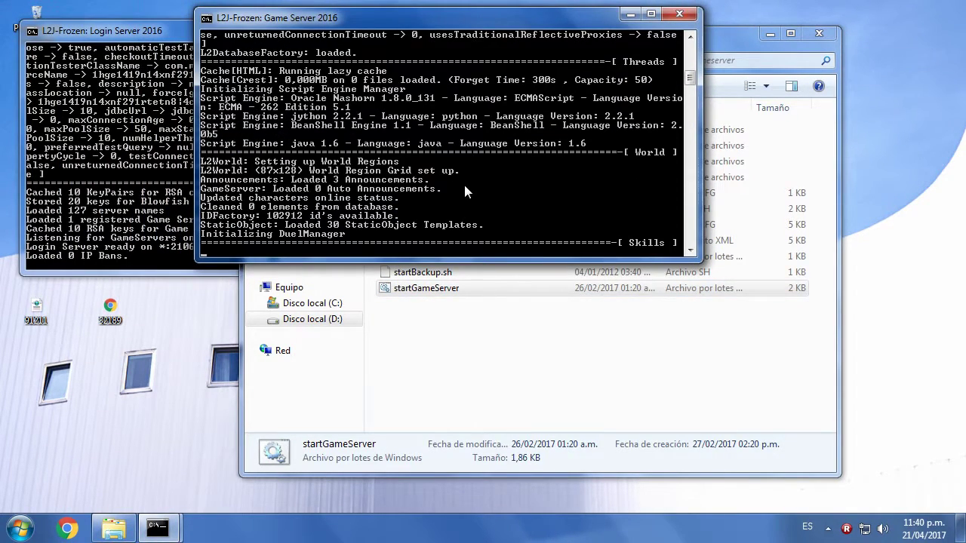
left_click(155, 141)
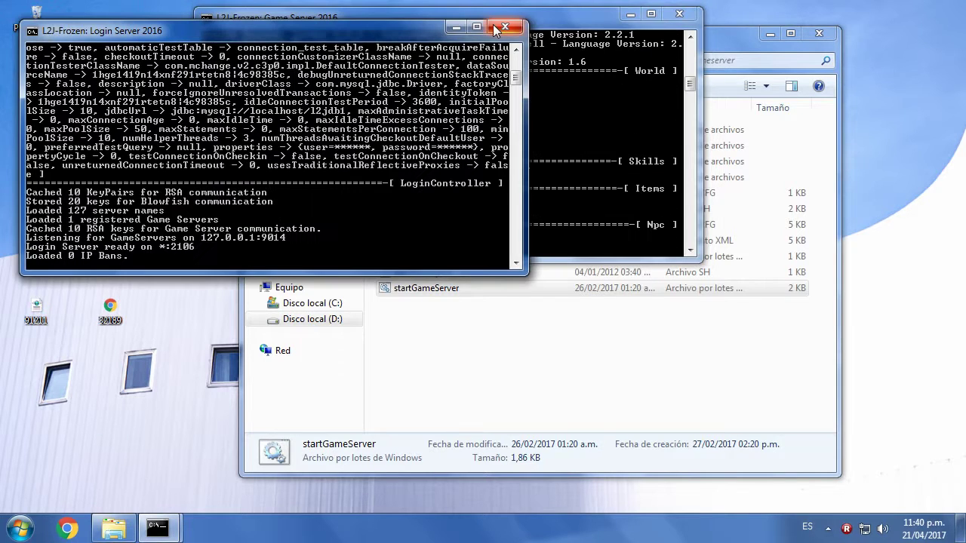
left_click(548, 30)
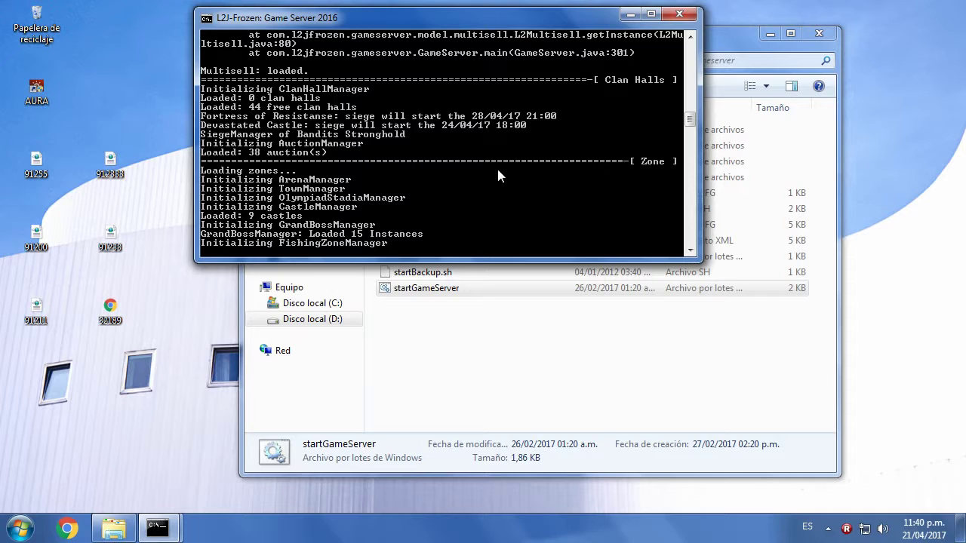
- Go back in Explorer to the Datapack 2016 folder, checking the l2jdb and l2killer folders
left_click(302, 280)
left_click(257, 61)
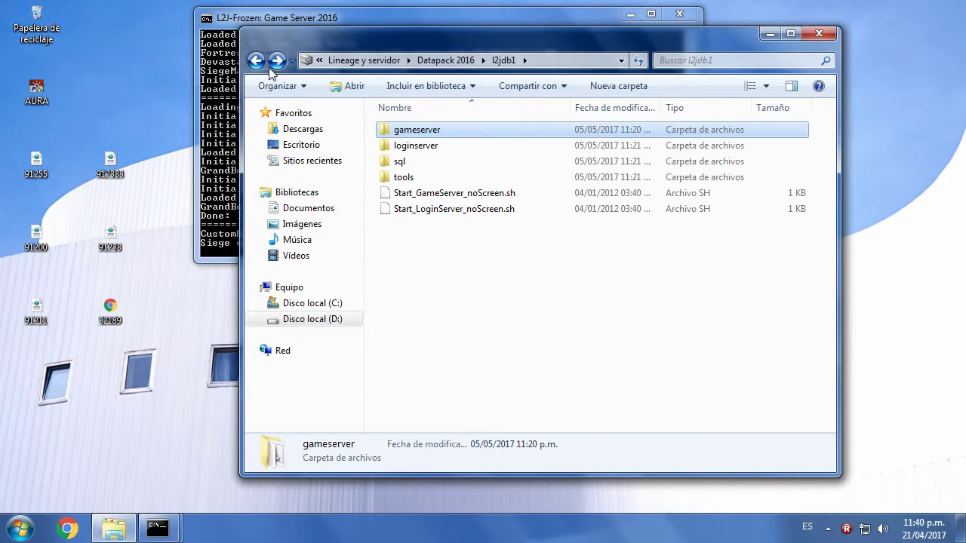
left_click(258, 61)
left_click(404, 132)
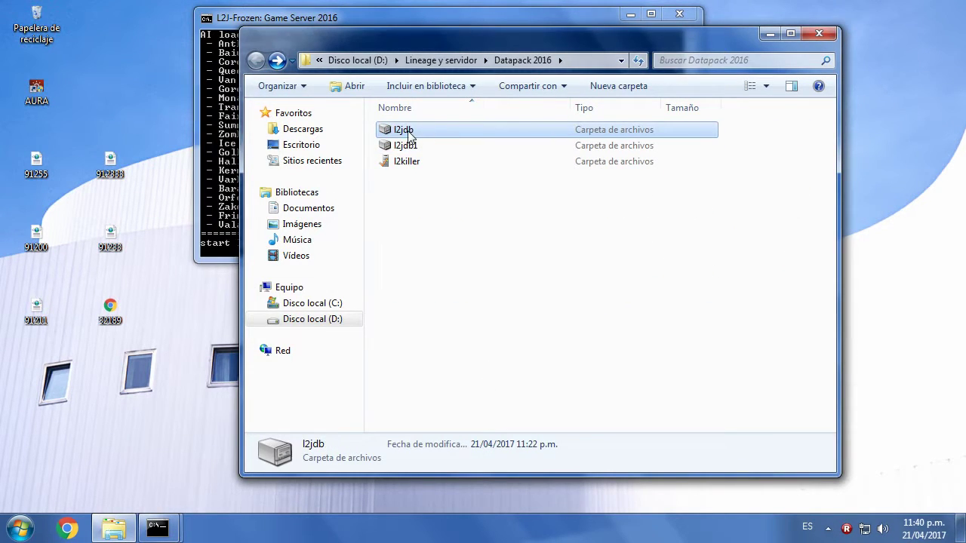
left_click(457, 221)
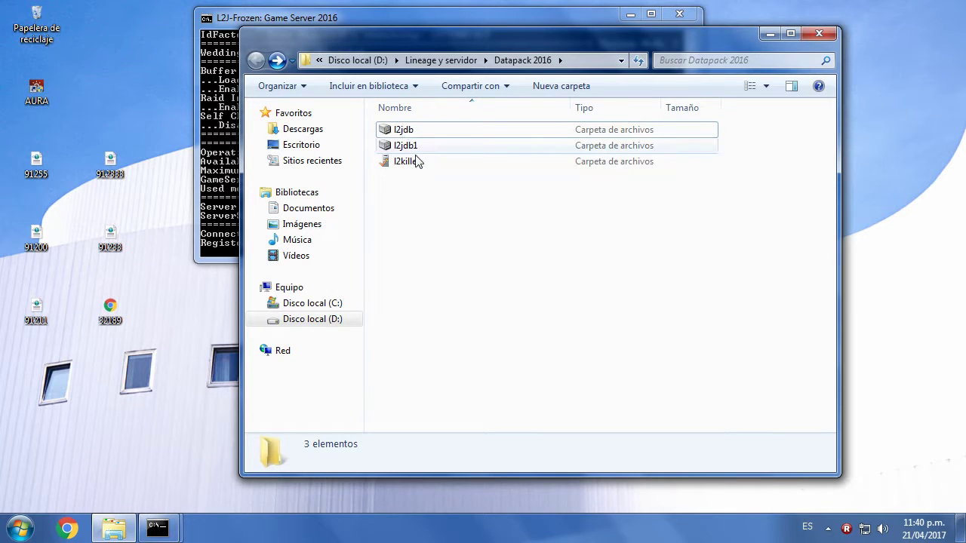
left_click(441, 167)
left_click(401, 130)
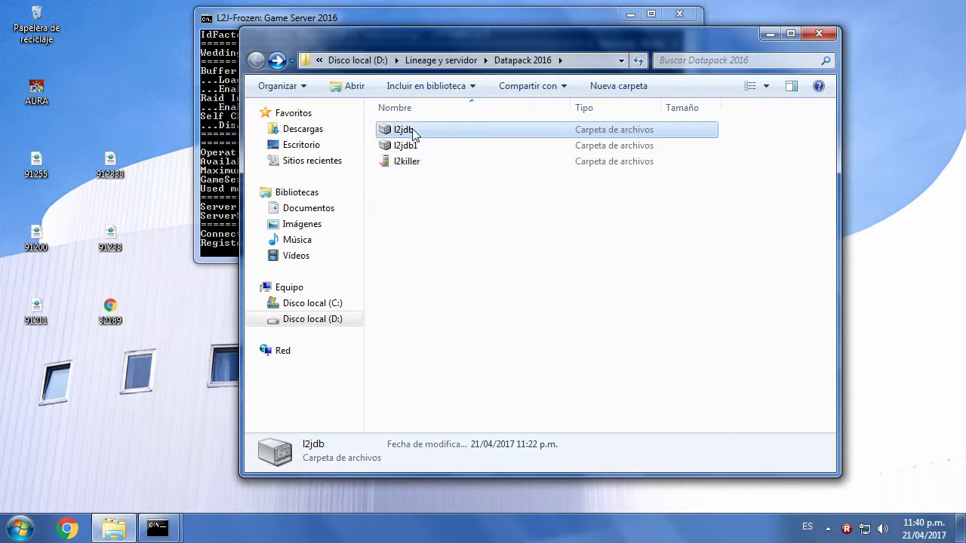
left_click(488, 241)
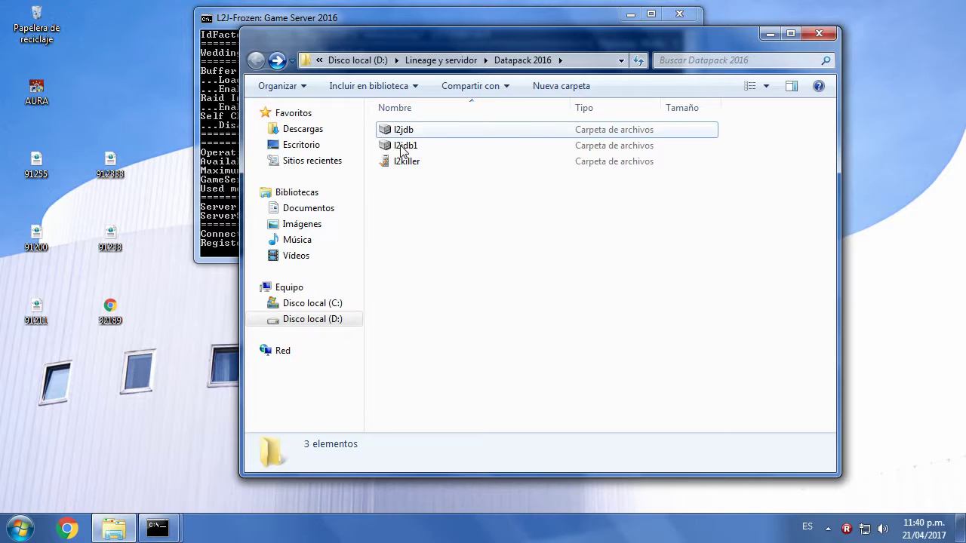
- Close Explorer, minimize the game server console and refresh the desktop
left_click(821, 34)
left_click(633, 17)
right_click(289, 104)
left_click(332, 164)
- Launch Lineage II from the l2 shortcut, log in with the account ID and password, and choose L2 Prueba
double_click(414, 250)
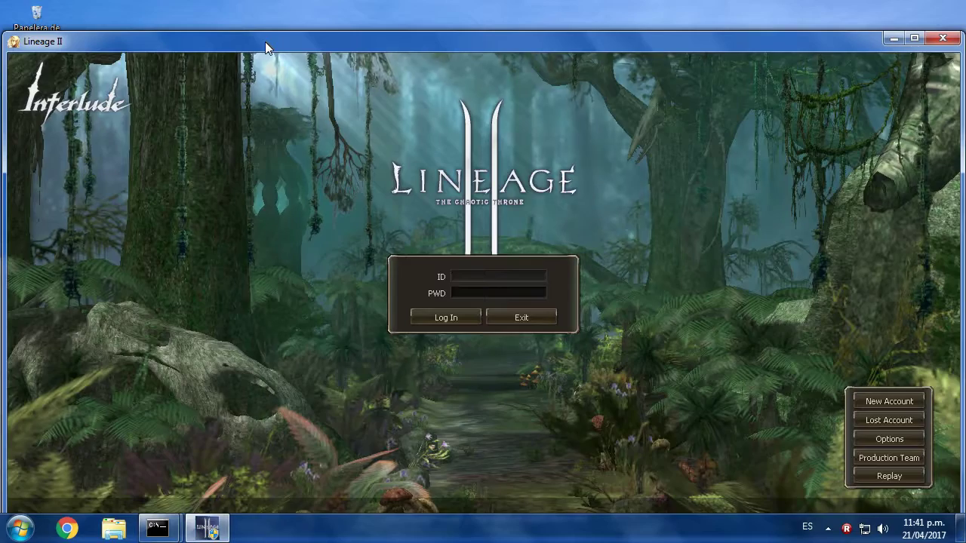
left_click_drag(264, 41, 265, 19)
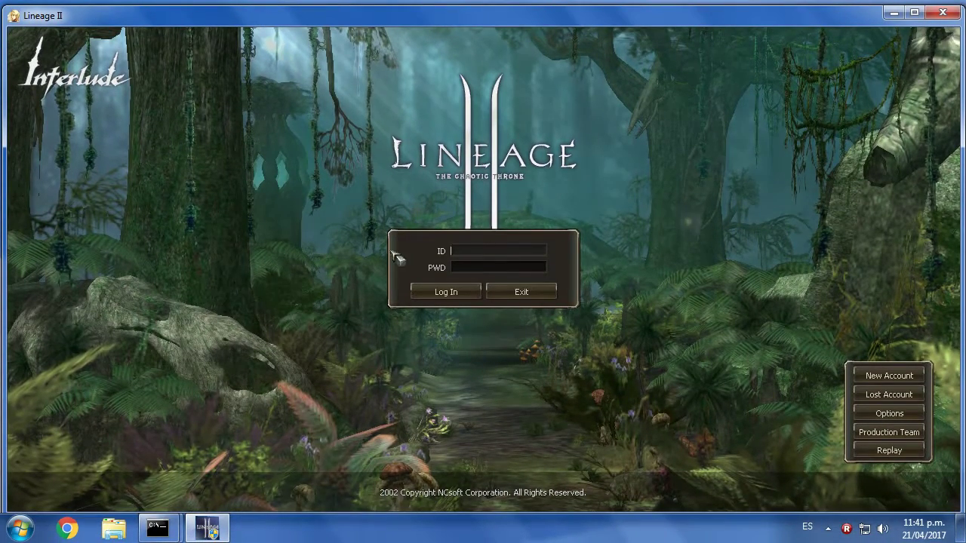
type("admin")
key("Tab")
type("***********")
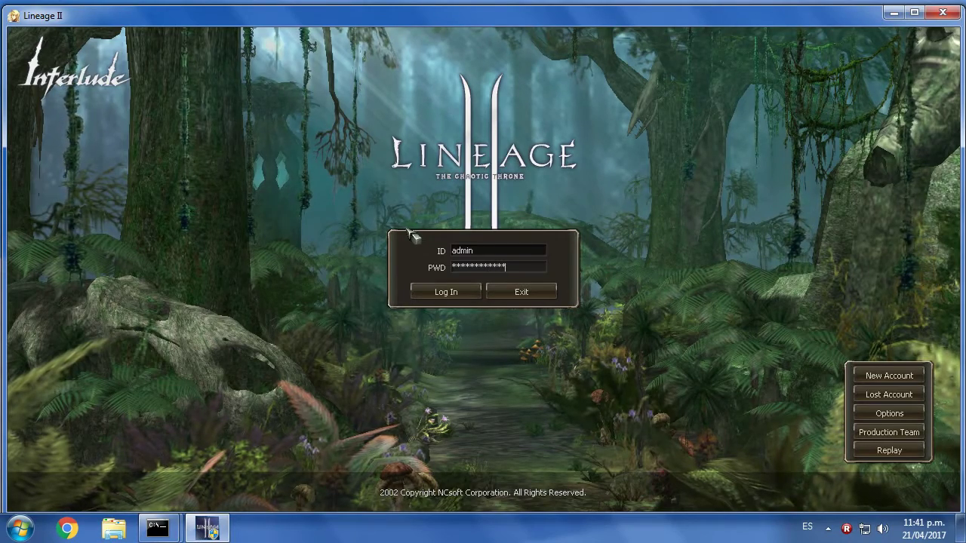
key("Return")
key("Return")
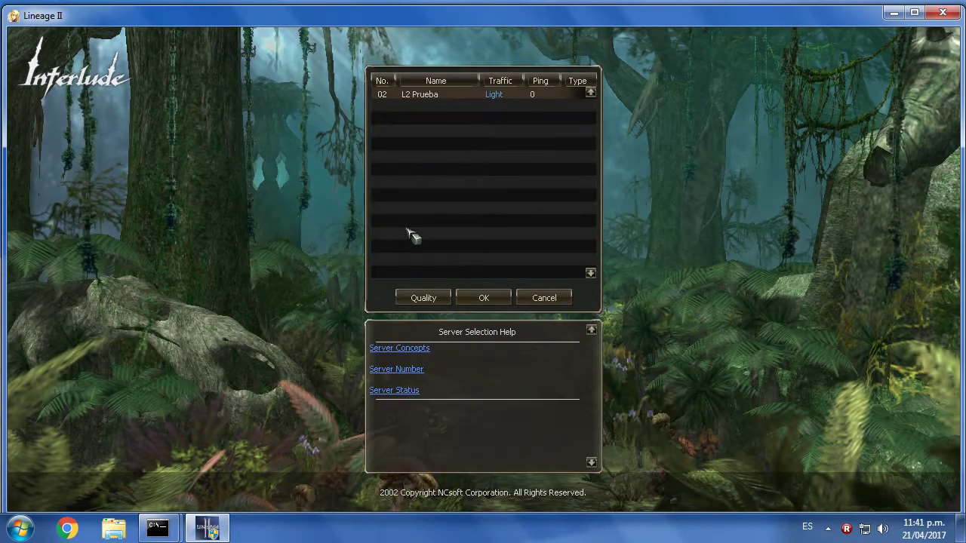
key("Return")
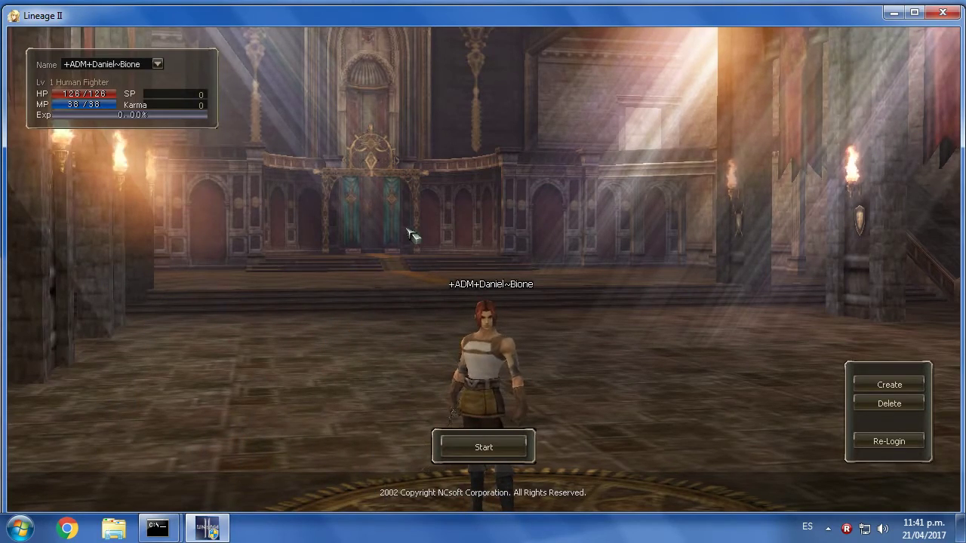
- Enter the game world and activate super haste with //gmspeed
key("Return")
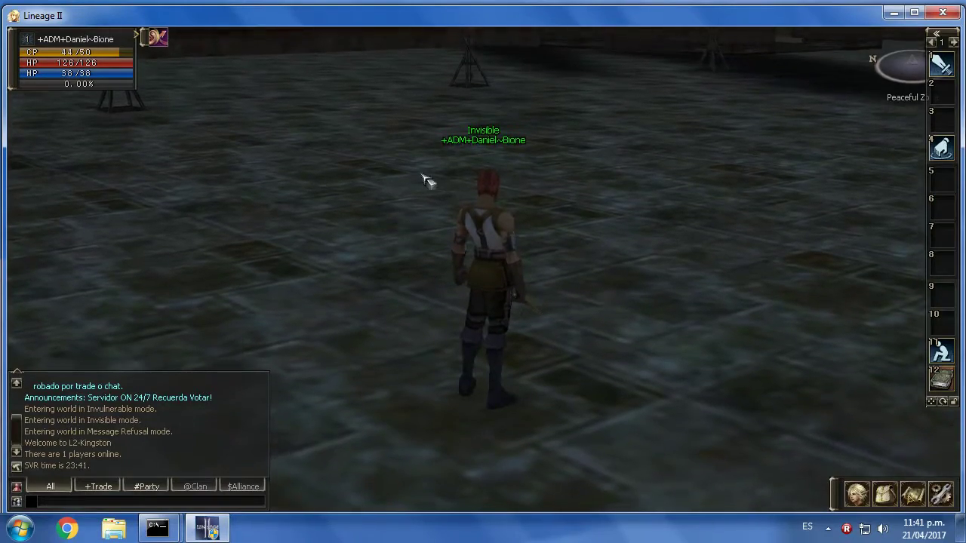
left_click_drag(453, 280, 755, 280)
left_click(245, 153)
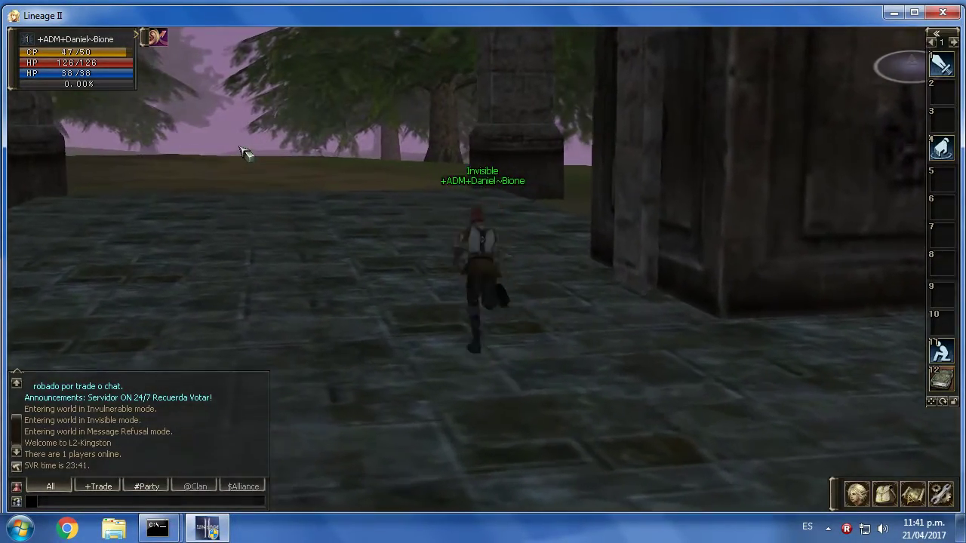
type("//gmspeed")
key("Return")
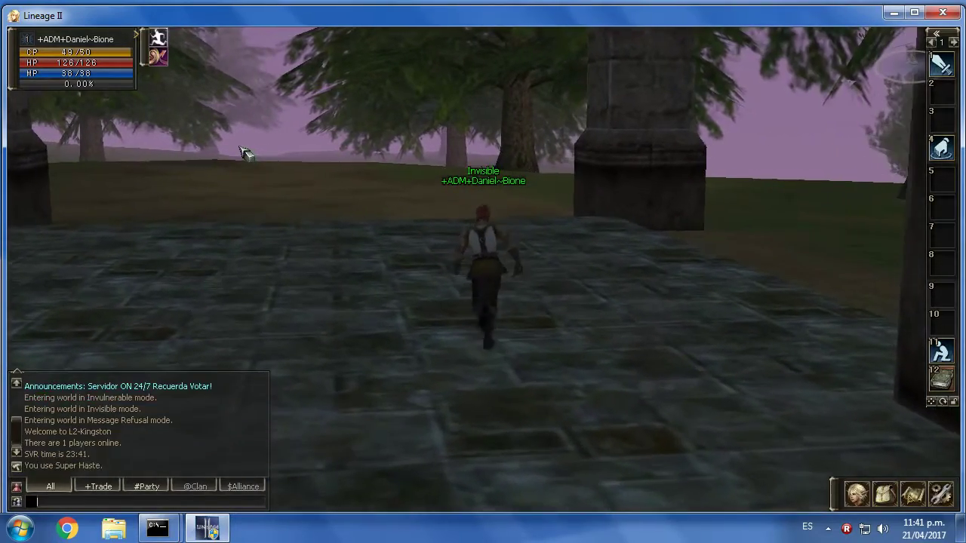
- Exit the in-game tutorial and confirm leaving it
left_click_drag(352, 259, 483, 279)
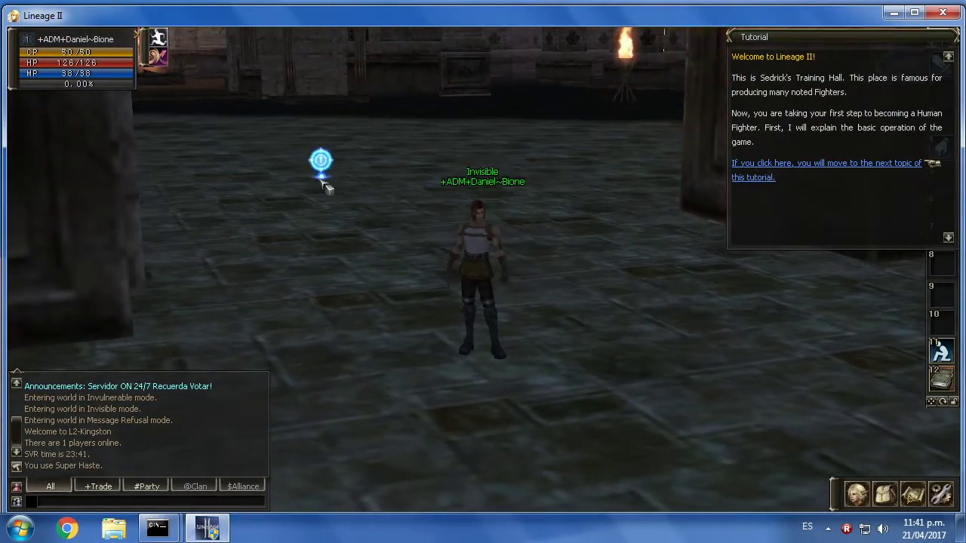
left_click(380, 191)
left_click(758, 177)
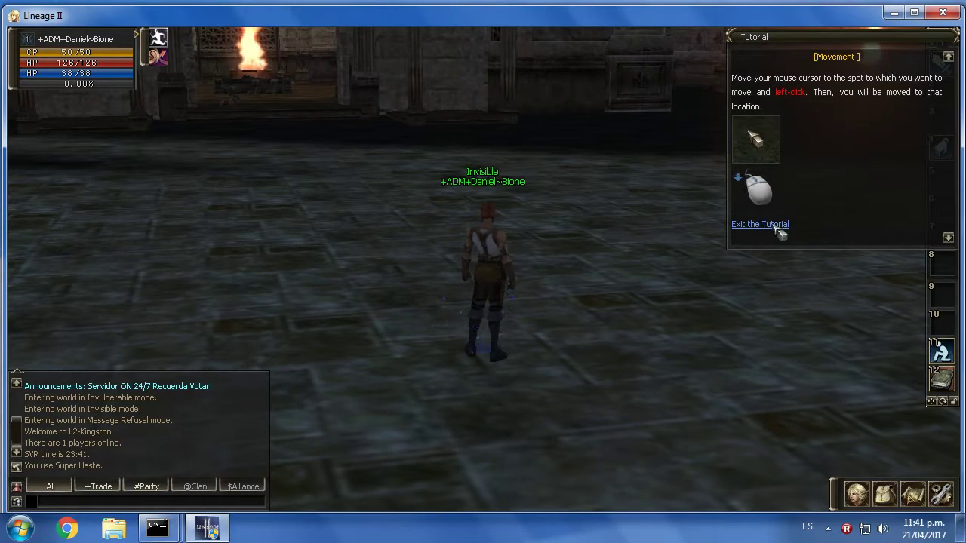
left_click(777, 225)
left_click(754, 114)
- Walk to a new spot and open the admin panel with //admin
mouse_move(244, 327)
left_mouse_down()
mouse_move(402, 319)
mouse_move(528, 249)
left_mouse_up()
left_click(521, 253)
left_click_drag(615, 218, 614, 258)
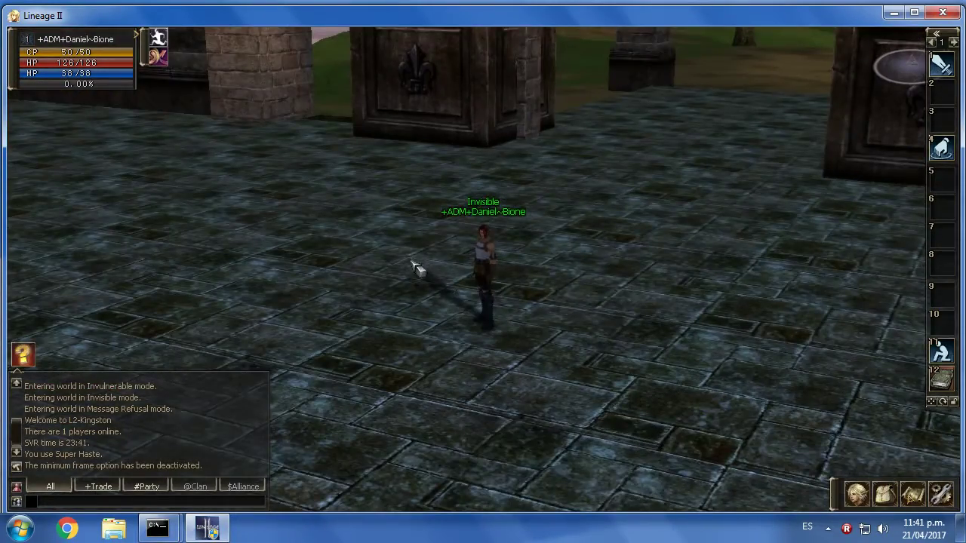
left_click(442, 327)
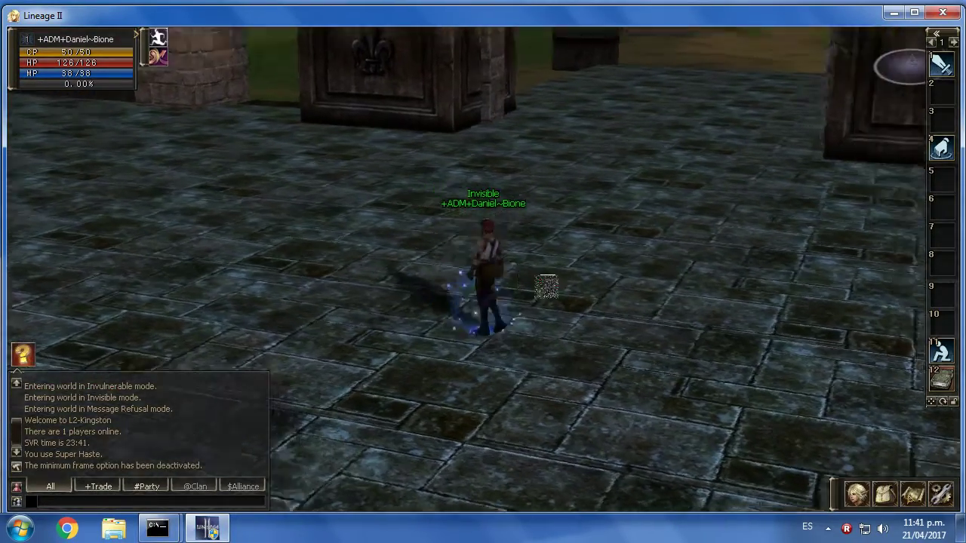
type("//admin")
key("Return")
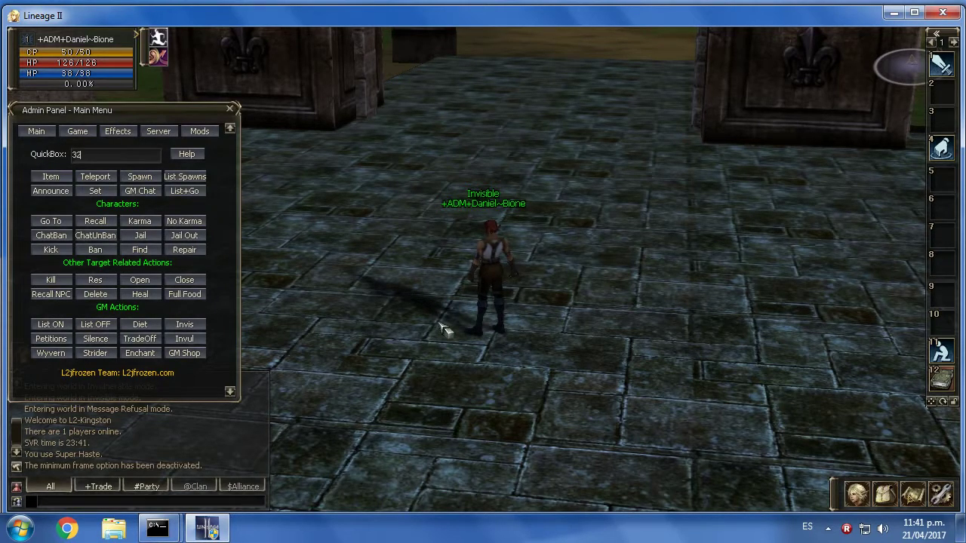
- Spawn the Weapon Shop NPC from the Admin Panel, target it and talk to it
left_click(139, 176)
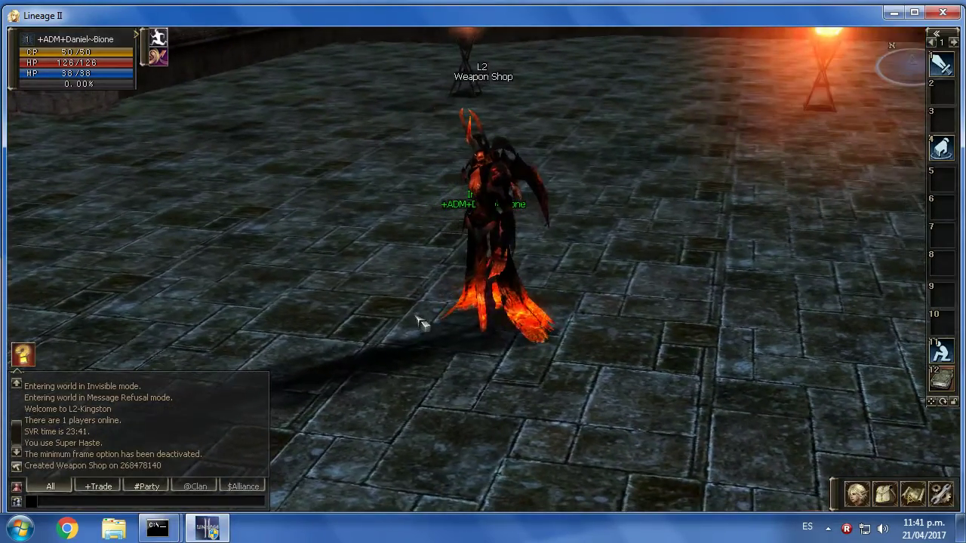
left_click(427, 325)
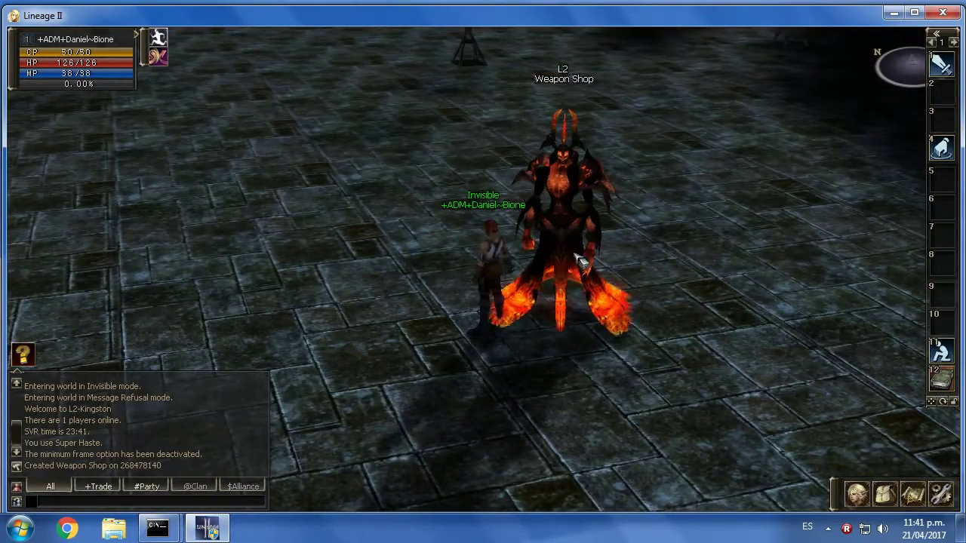
left_click(579, 260)
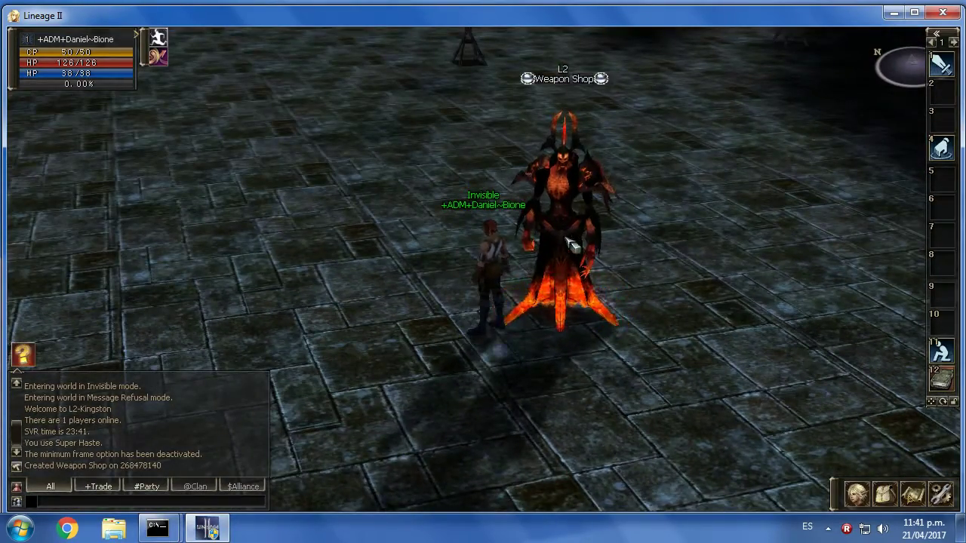
left_click(565, 260)
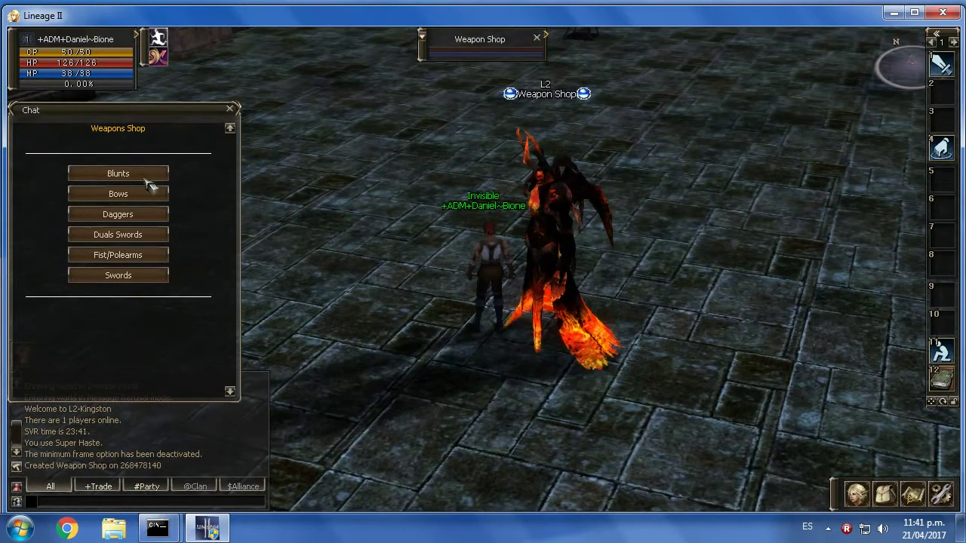
- Browse the store's Elven Long Sword, then the Bows list and the Eminence Bow's 3000000 Adena price
left_click(151, 173)
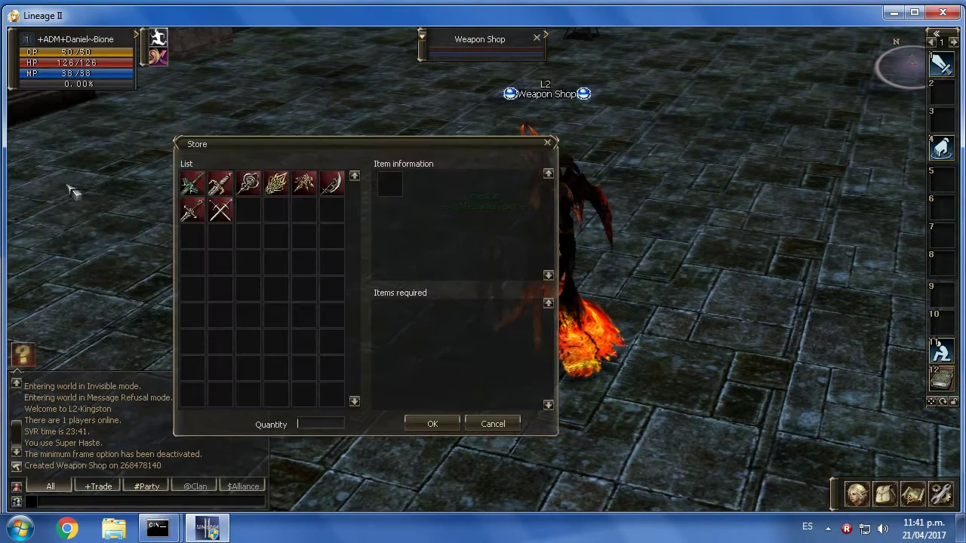
left_click(193, 183)
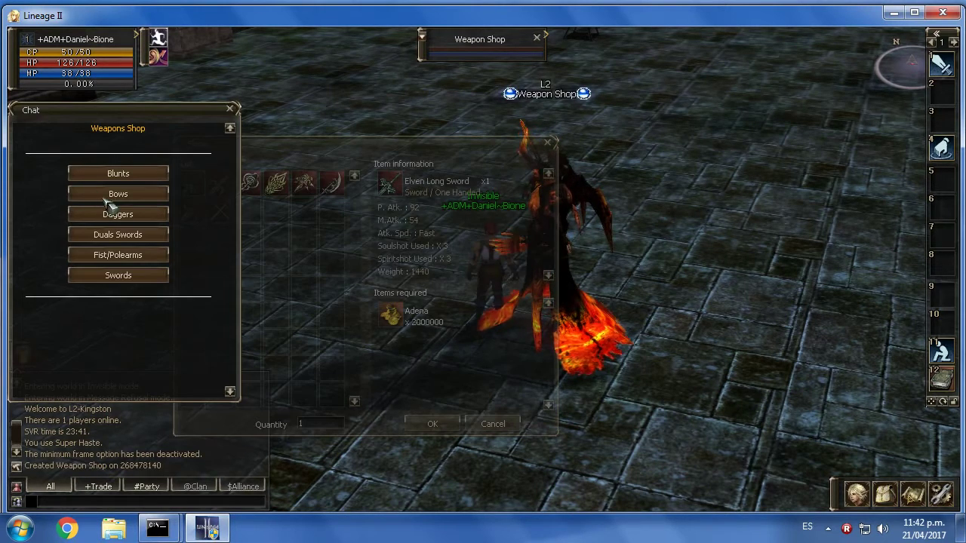
left_click(118, 196)
left_click(252, 210)
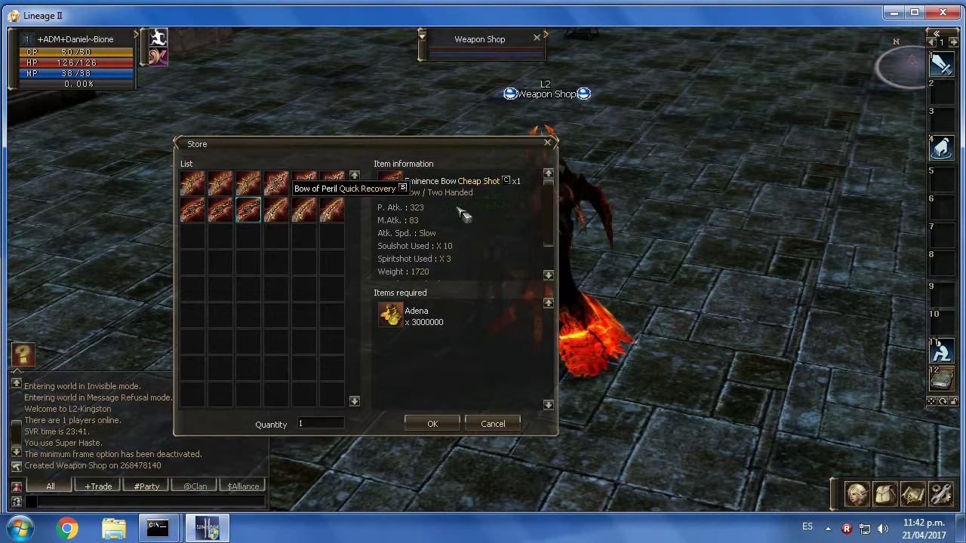